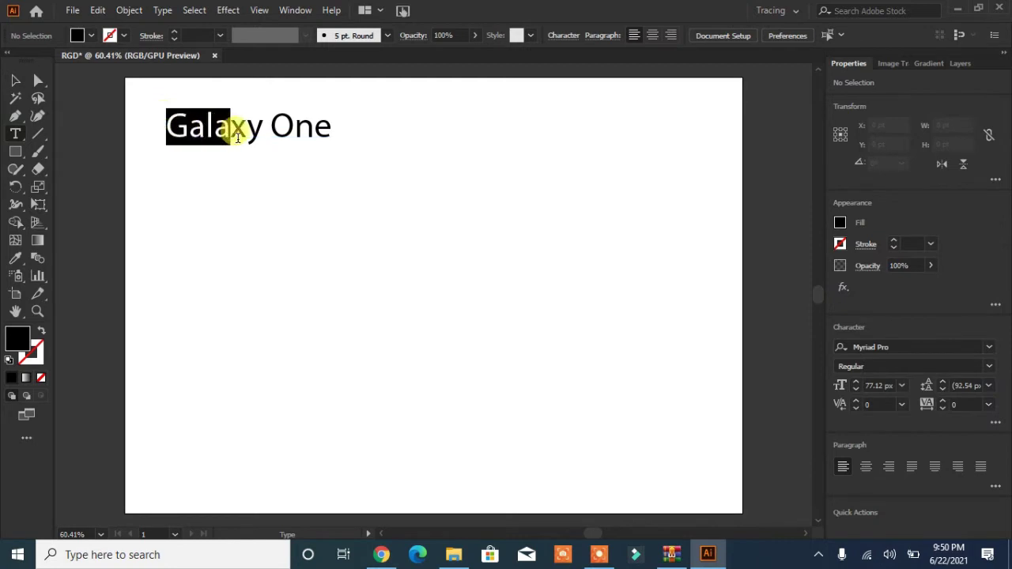
Copy the word Galaxy from the Galaxy One text and paste it as a separate text object mid-artboard
key(ctrl+c)
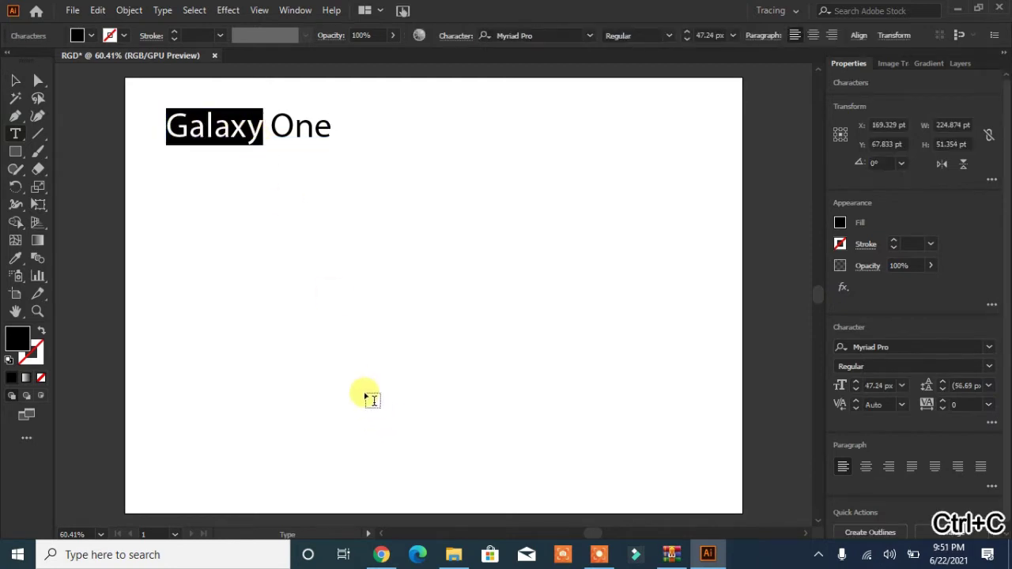
click(325, 272)
click(320, 263)
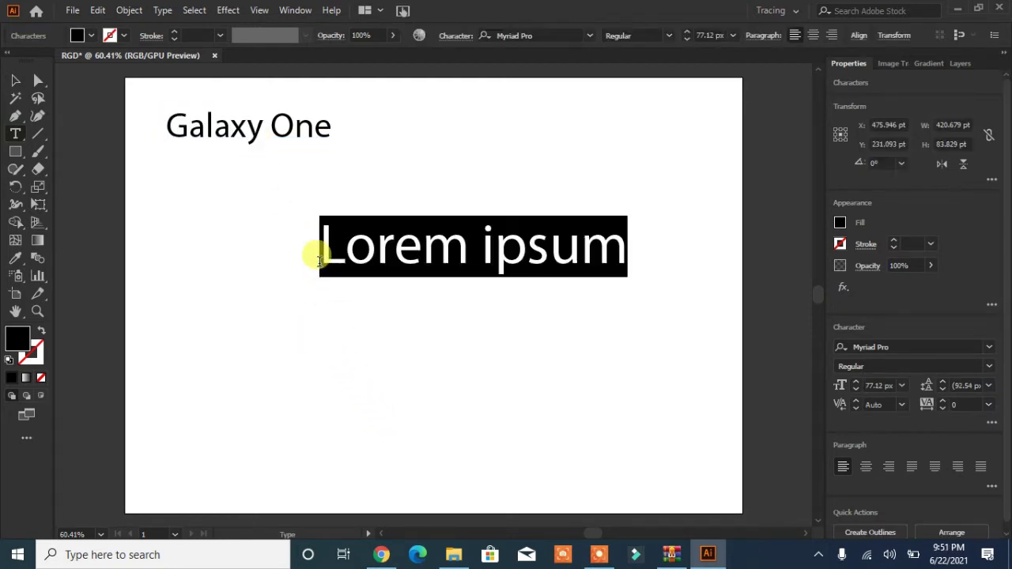
key(ctrl+v)
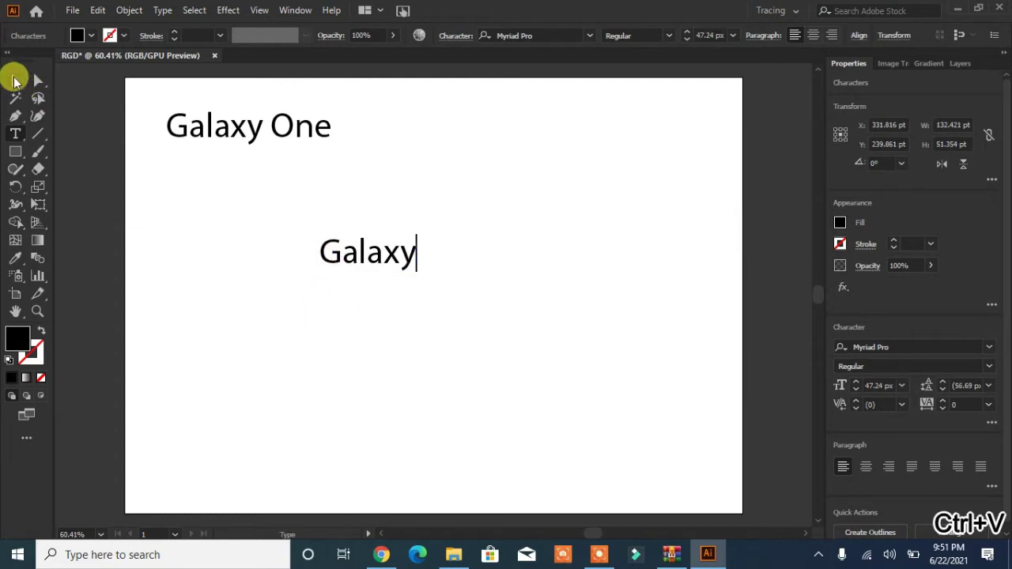
Enlarge the pasted Galaxy text proportionally to about 116 px and move it up and left on the artboard
click(16, 80)
drag(417, 272, 533, 368)
key(ctrl+z)
click(418, 271)
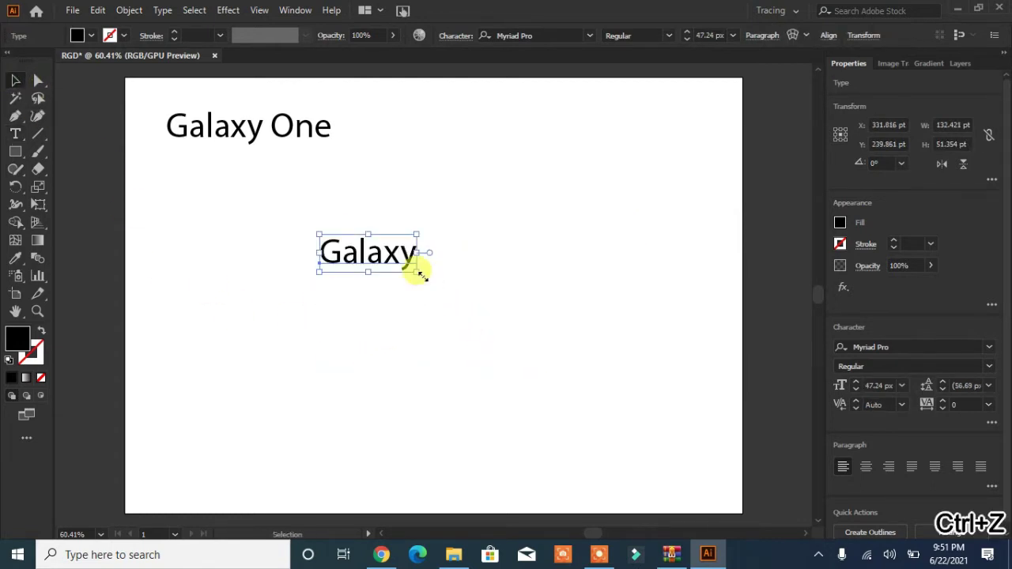
drag(418, 271, 552, 352)
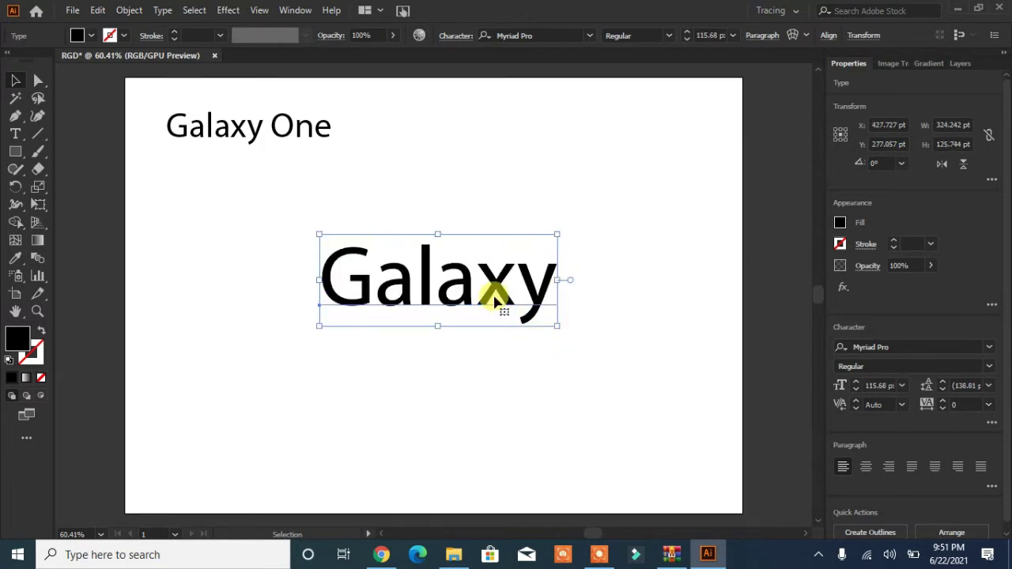
drag(499, 295, 417, 274)
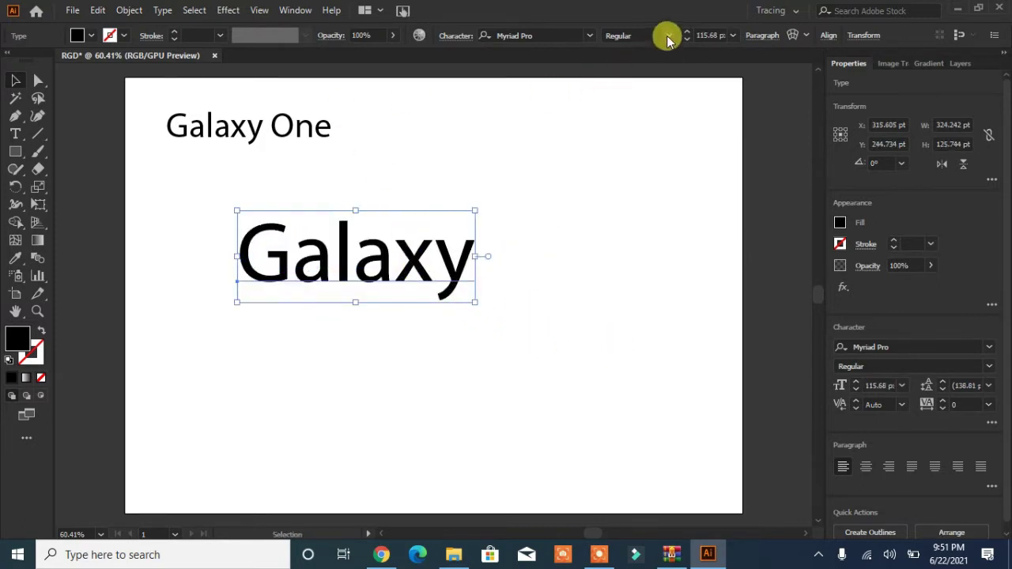
Set the large Galaxy text in the ROBO font and move it slightly lower on the artboard
click(590, 36)
click(688, 472)
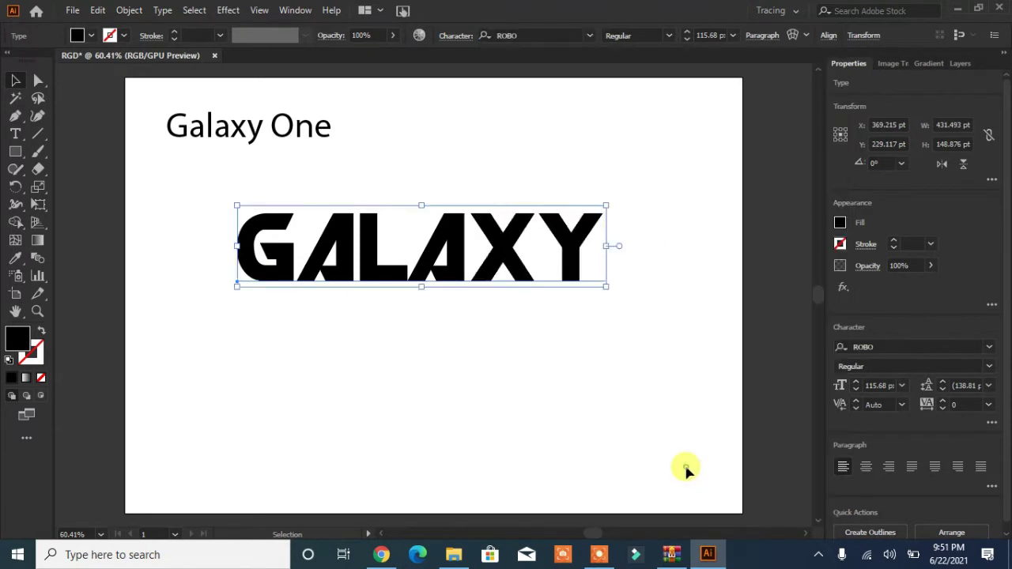
drag(498, 255, 494, 286)
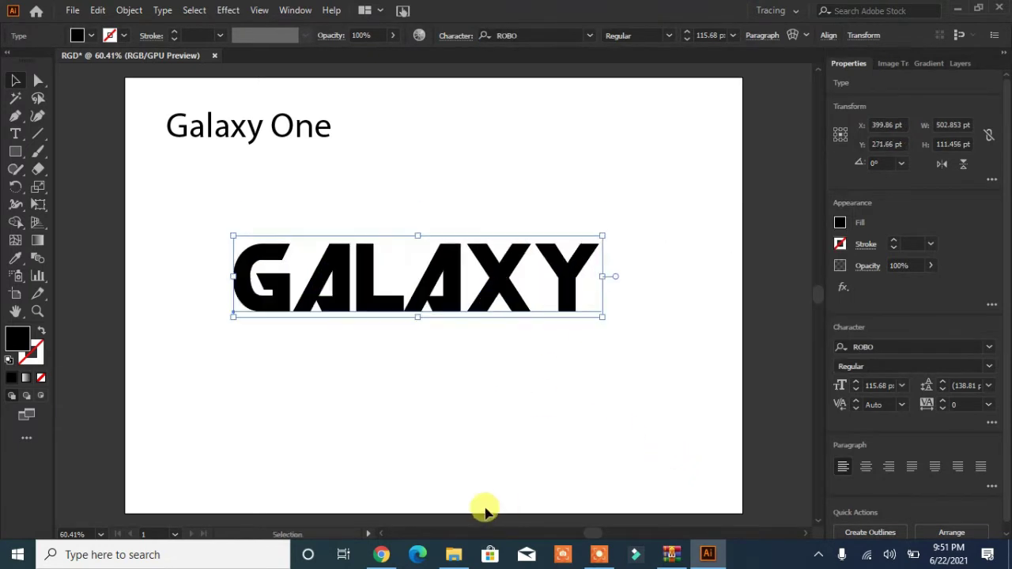
click(425, 389)
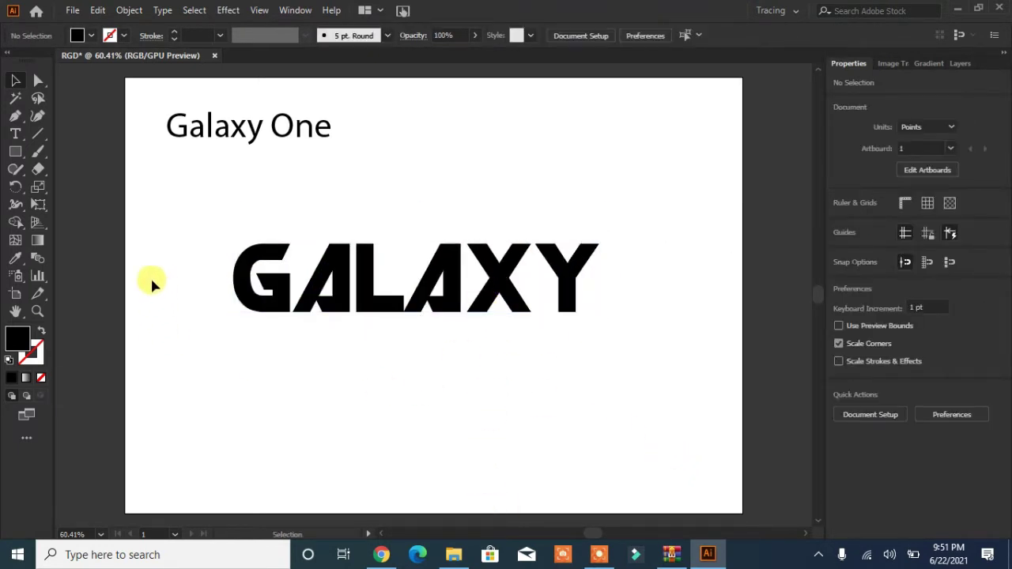
Convert the large GALAXY text to outlines and ungroup it into separate letters
click(501, 277)
right_click(504, 278)
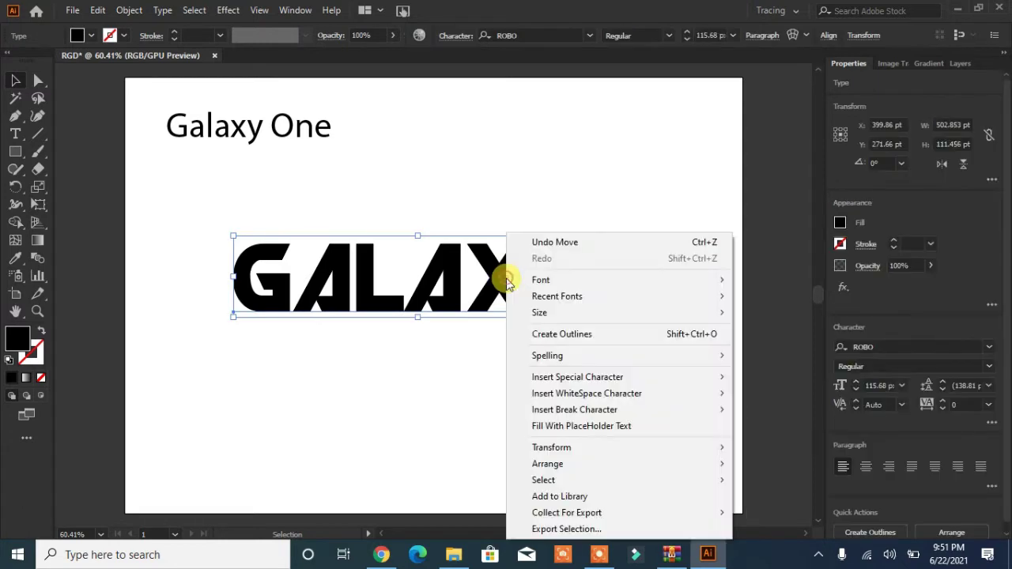
click(562, 332)
click(562, 329)
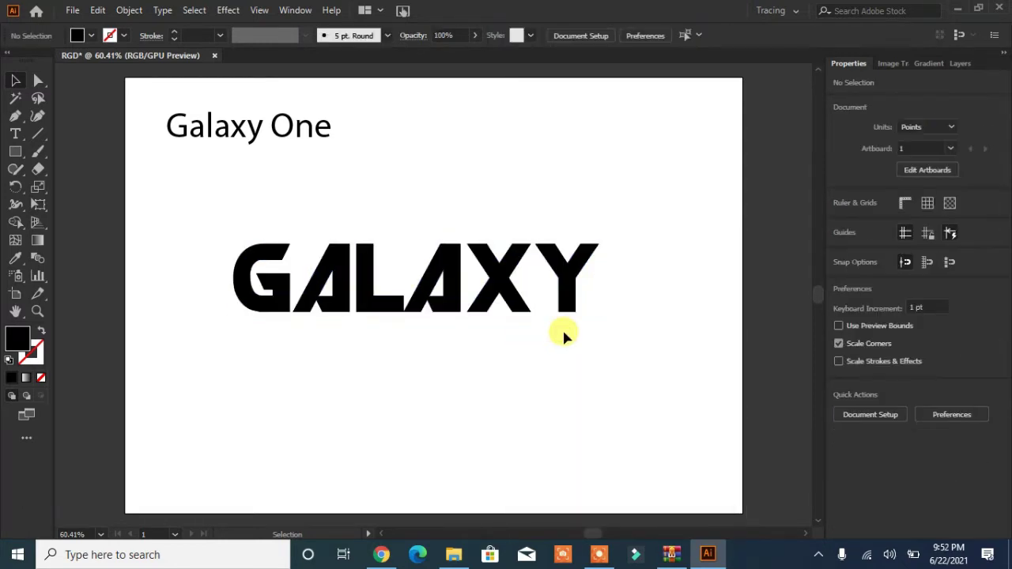
click(414, 308)
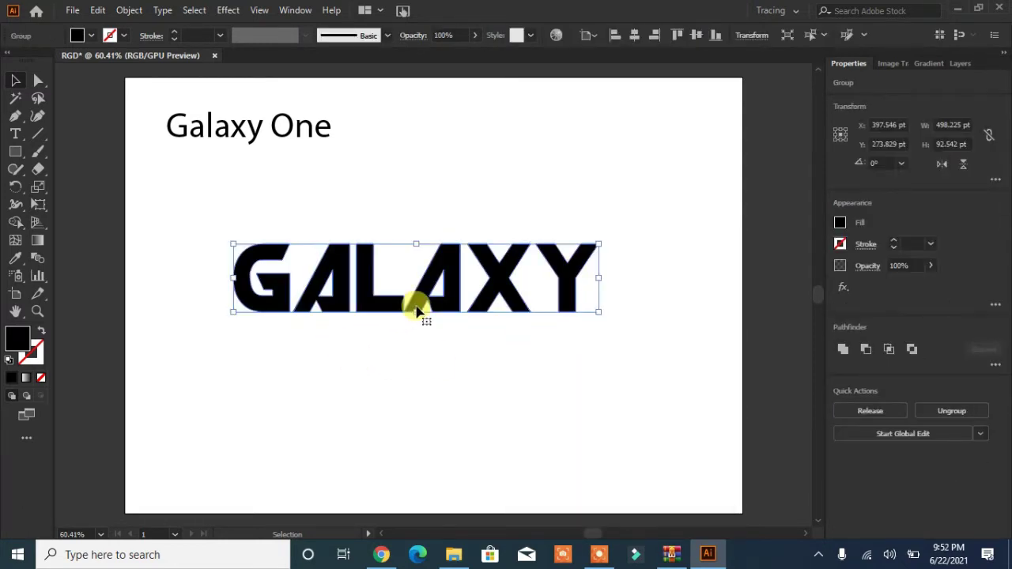
right_click(345, 277)
click(361, 396)
click(456, 388)
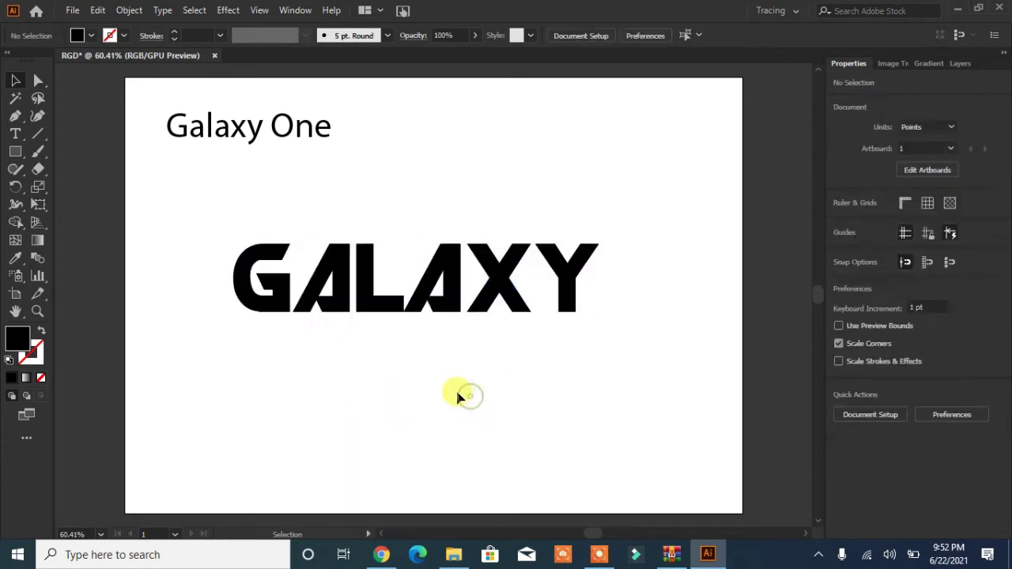
Extend the left leg of the second A diagonally down-left below the baseline by moving its two bottom anchor points
click(419, 316)
click(37, 79)
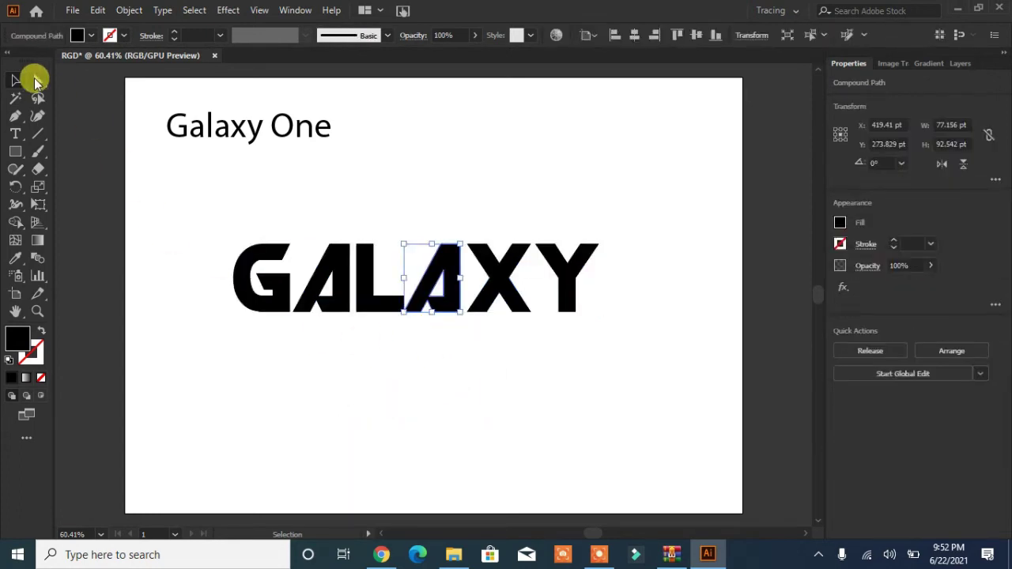
click(384, 350)
click(407, 316)
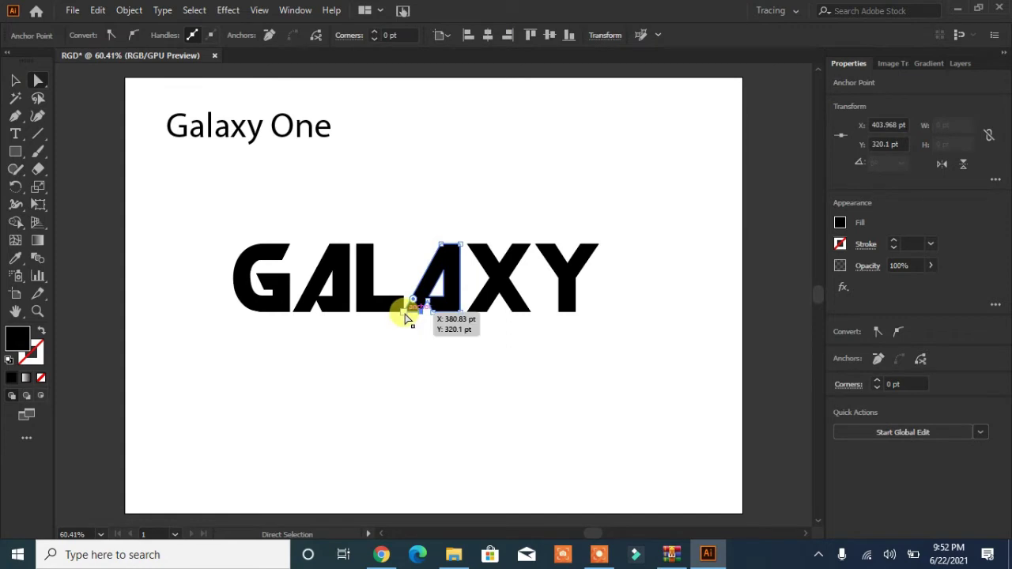
shift+click(405, 315)
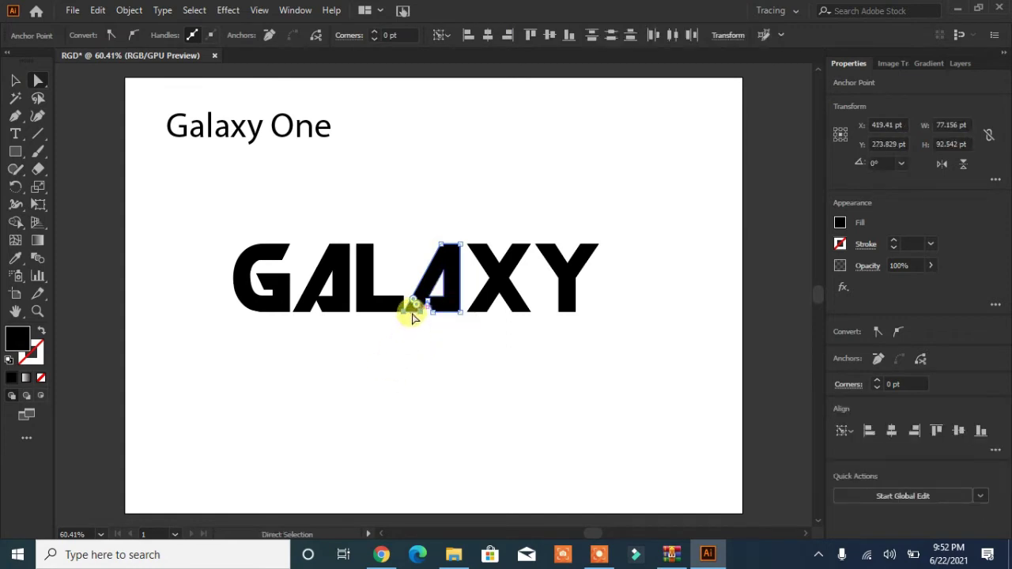
drag(412, 317, 379, 373)
click(497, 385)
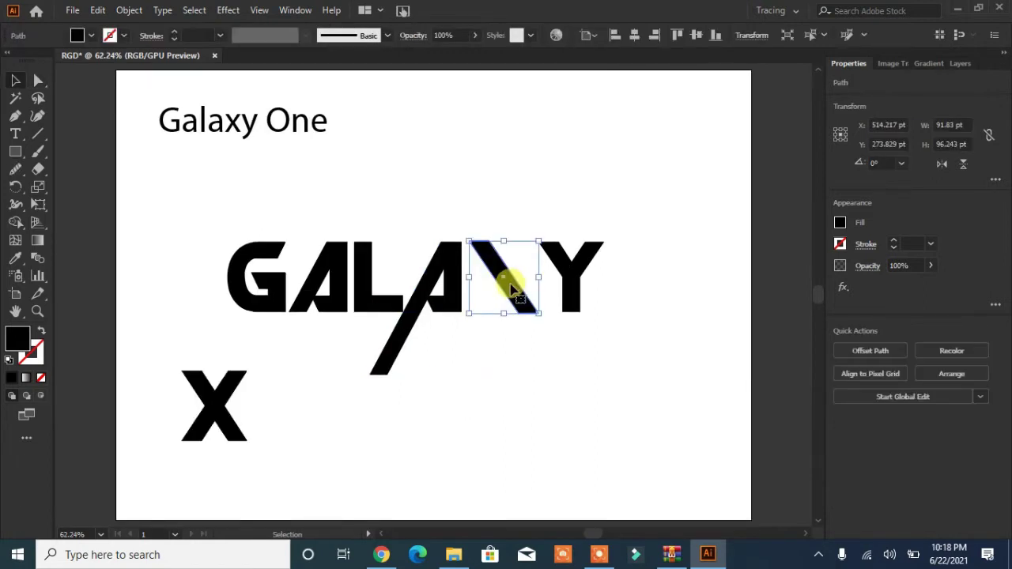
Reflect a copy of the diagonal stroke between A and Y across the vertical axis to form an X
right_click(511, 284)
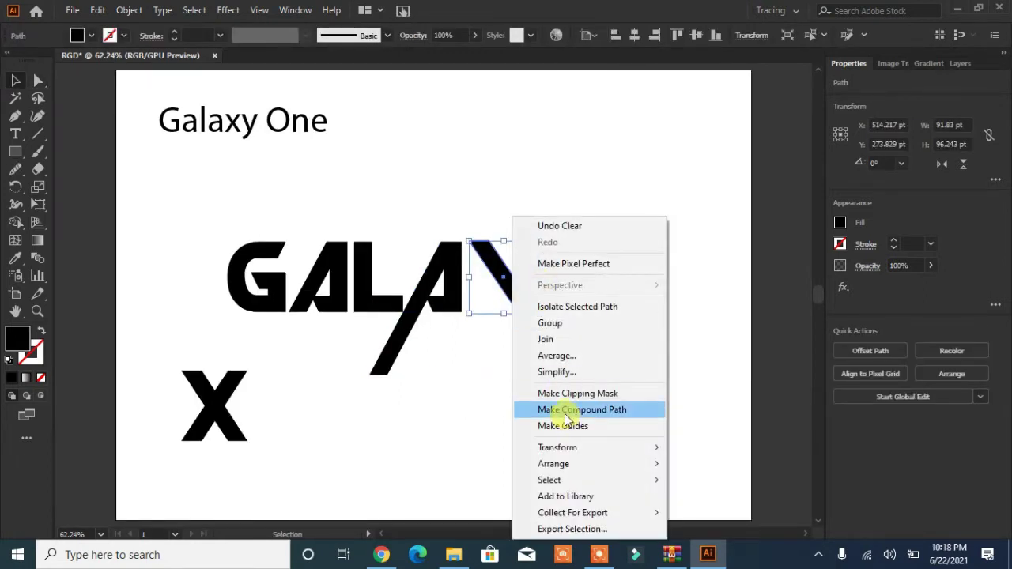
mouse_move(567, 449)
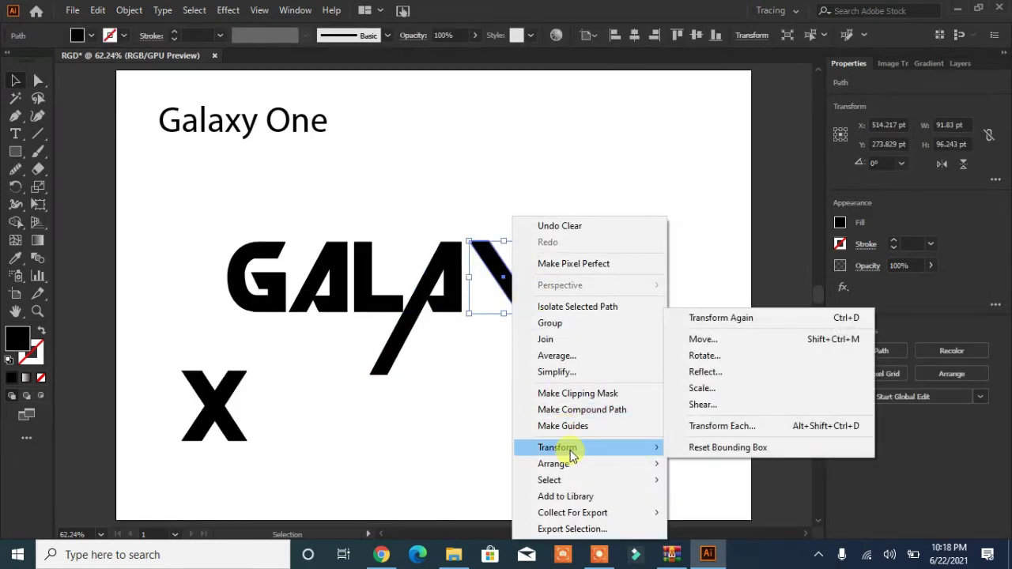
click(703, 372)
drag(545, 144, 766, 124)
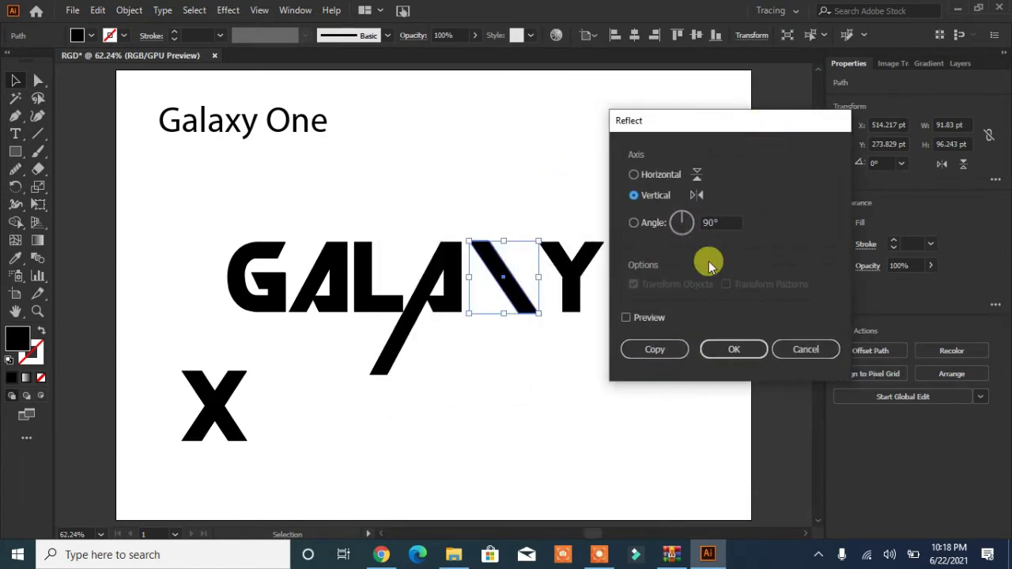
click(629, 318)
click(660, 349)
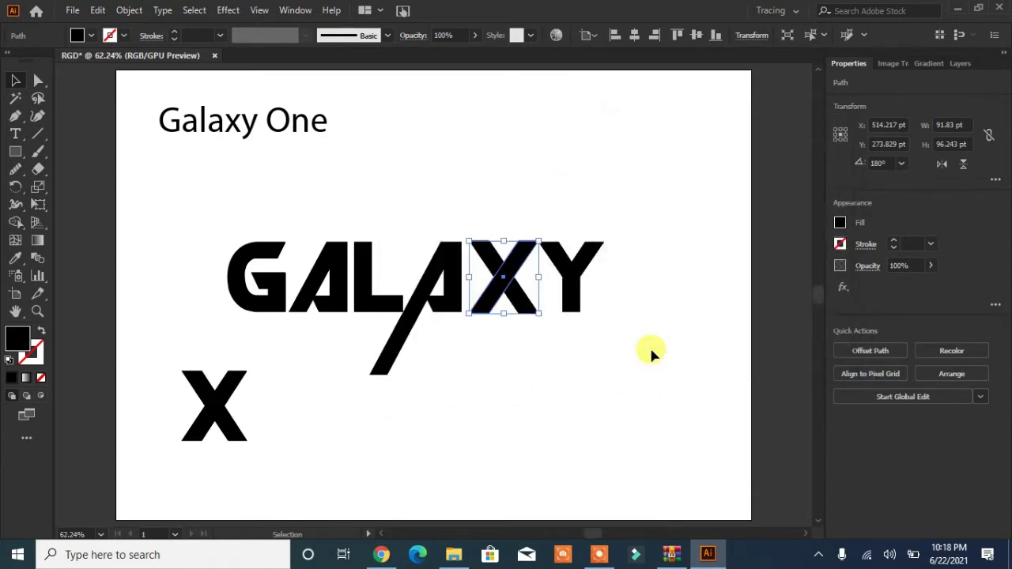
click(651, 366)
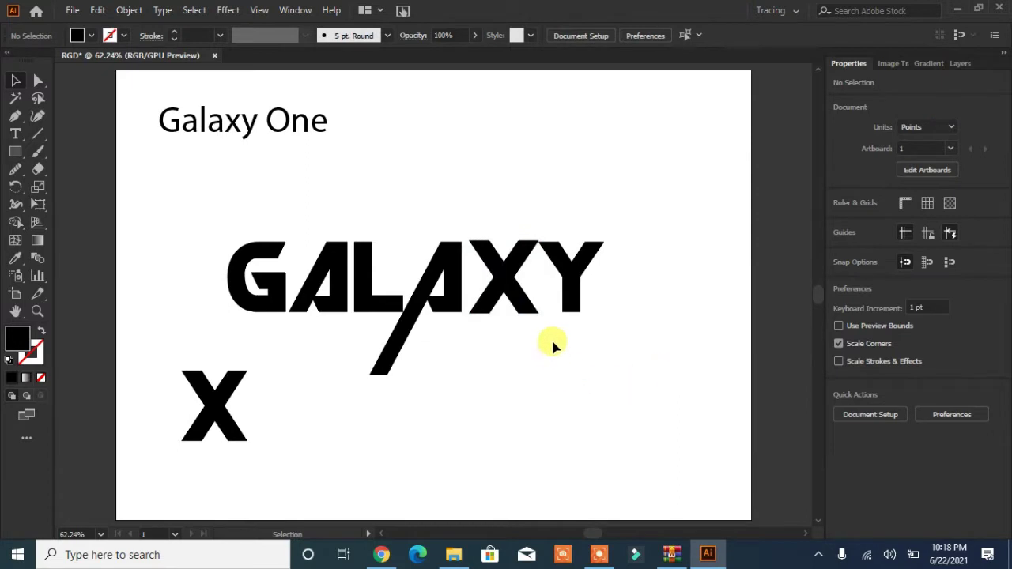
Create a 7 pt offset path with miter joins around the reflected stroke of the X
click(512, 276)
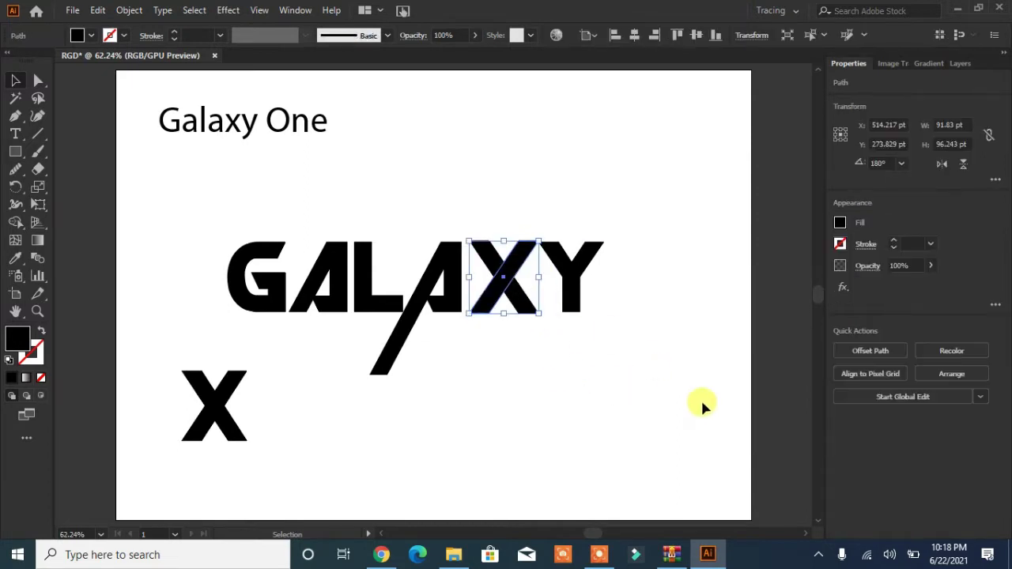
click(862, 352)
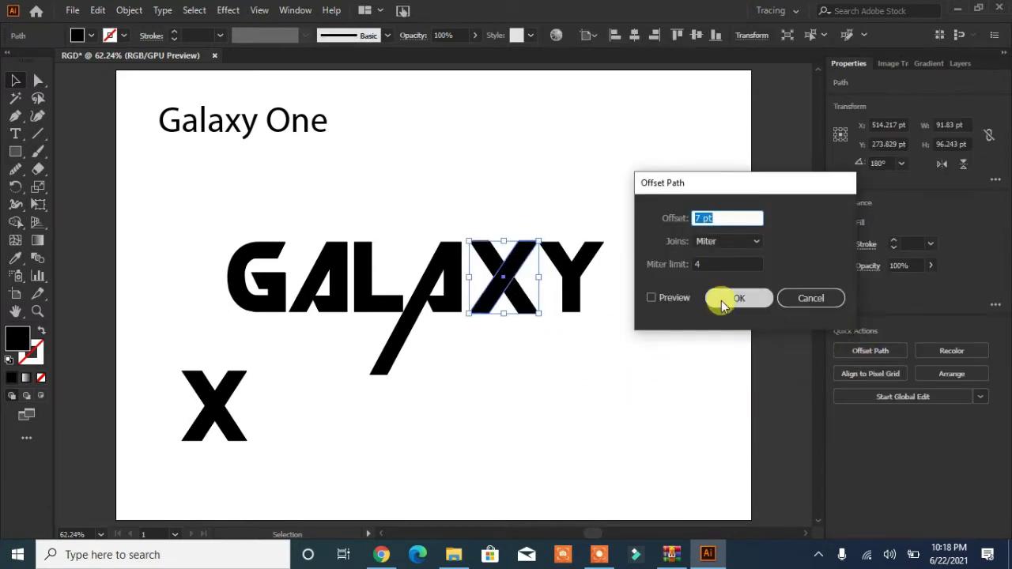
click(659, 300)
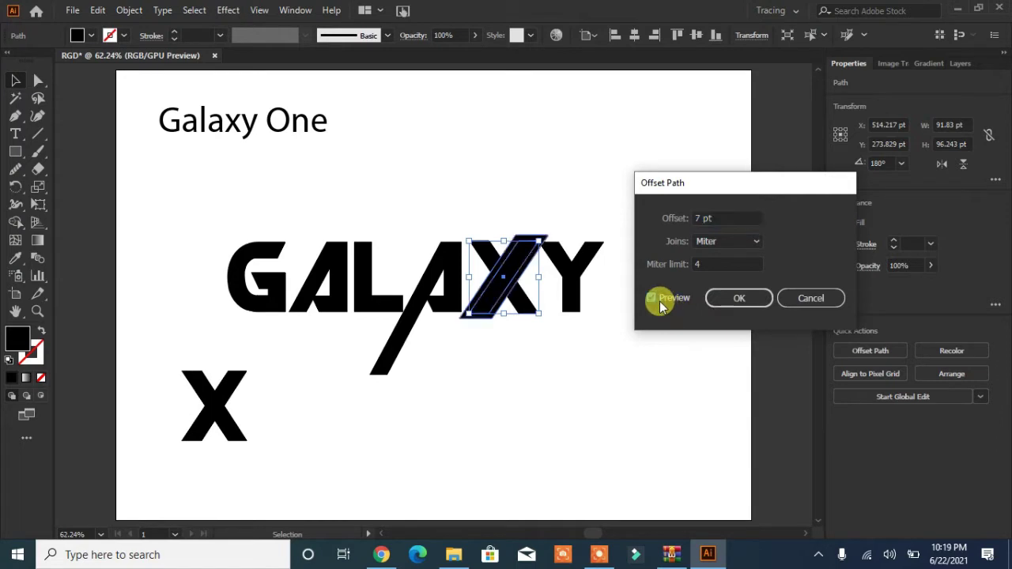
click(725, 298)
Cut the offset area out of the X's other stroke with Shape Builder, and delete the spare X below the wordmark
shift+click(534, 315)
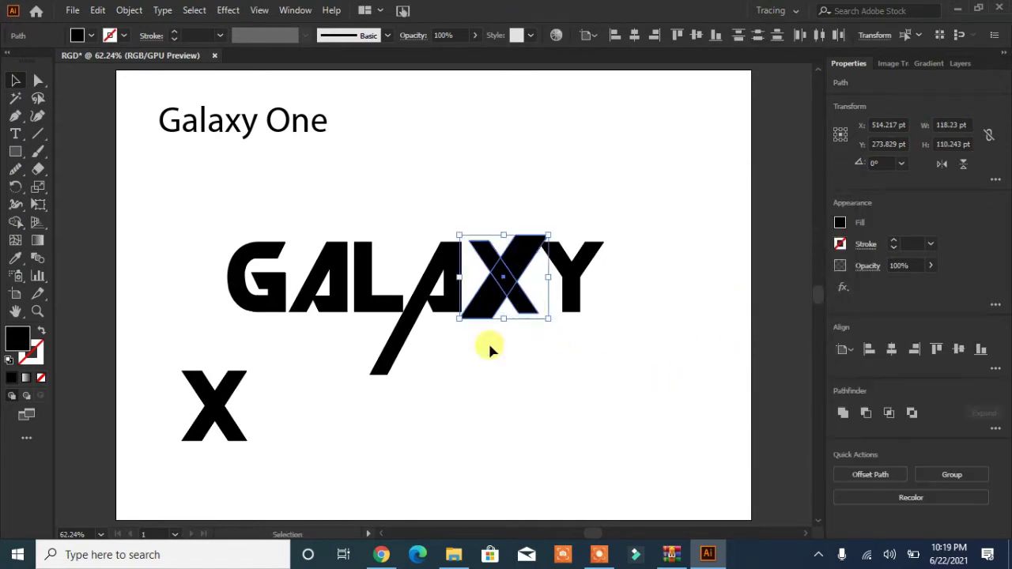
click(15, 223)
mouse_move(520, 263)
mouse_down()
mouse_move(482, 302)
mouse_move(484, 377)
mouse_up()
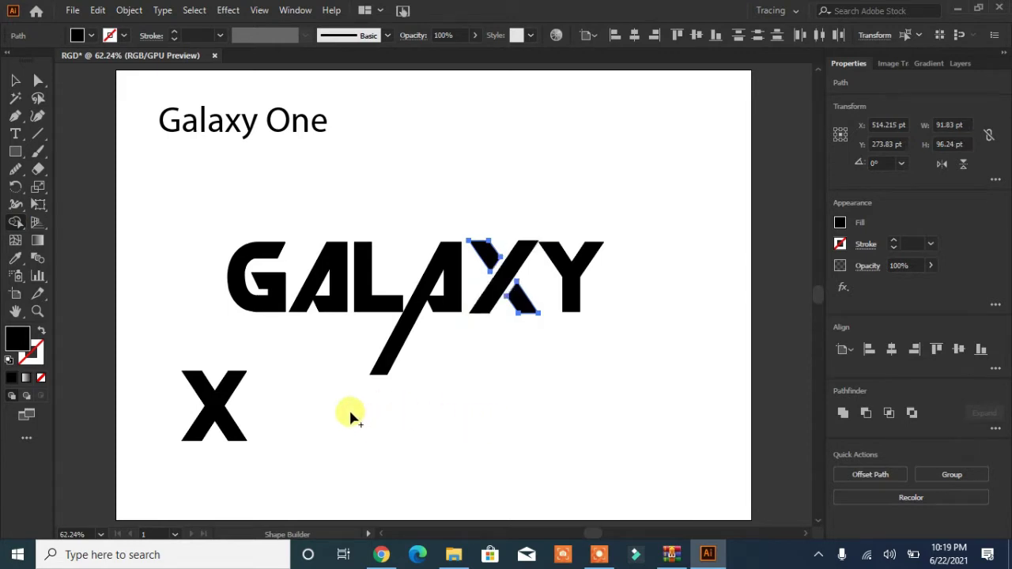
click(14, 81)
click(451, 406)
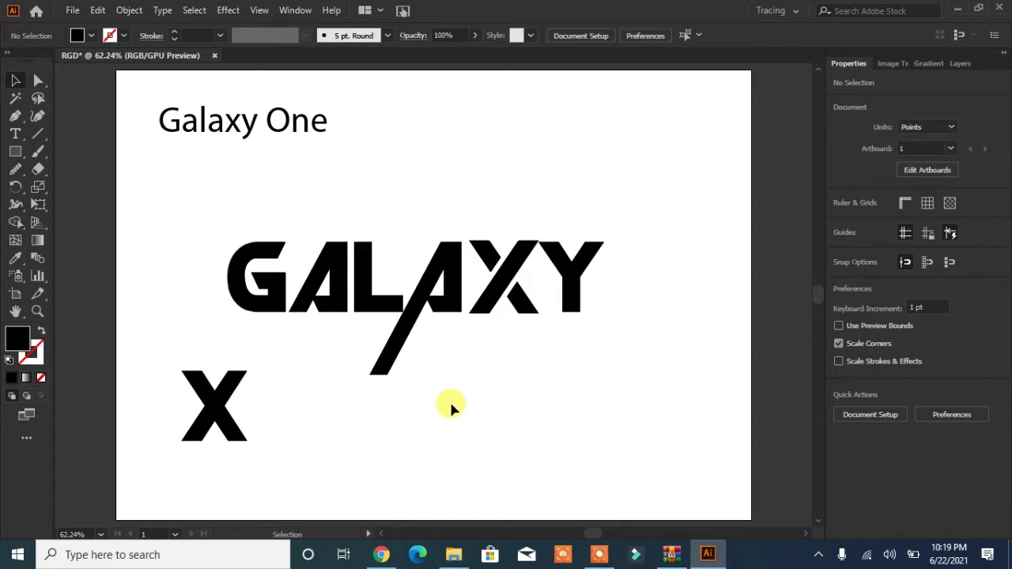
click(215, 388)
key(Delete)
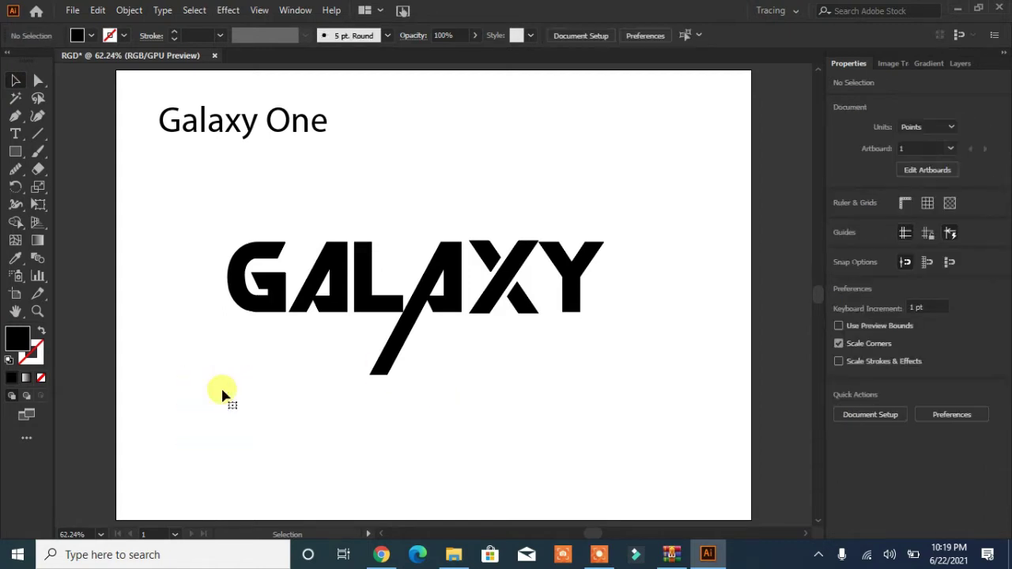
Copy the word One from the Galaxy One text and paste it as separate text just below the second A of GALAXY
click(15, 134)
drag(266, 120, 344, 128)
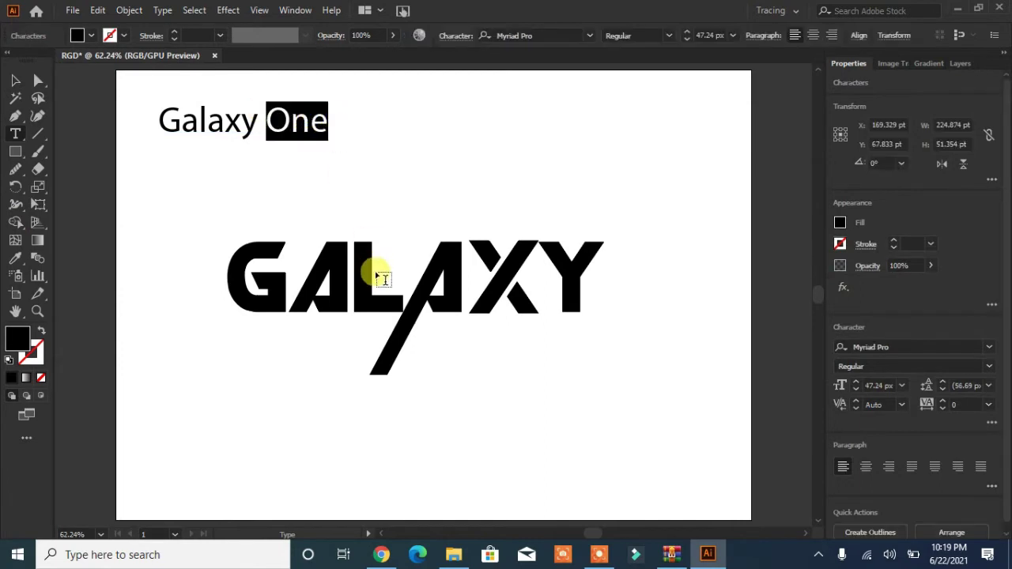
key(ctrl+c)
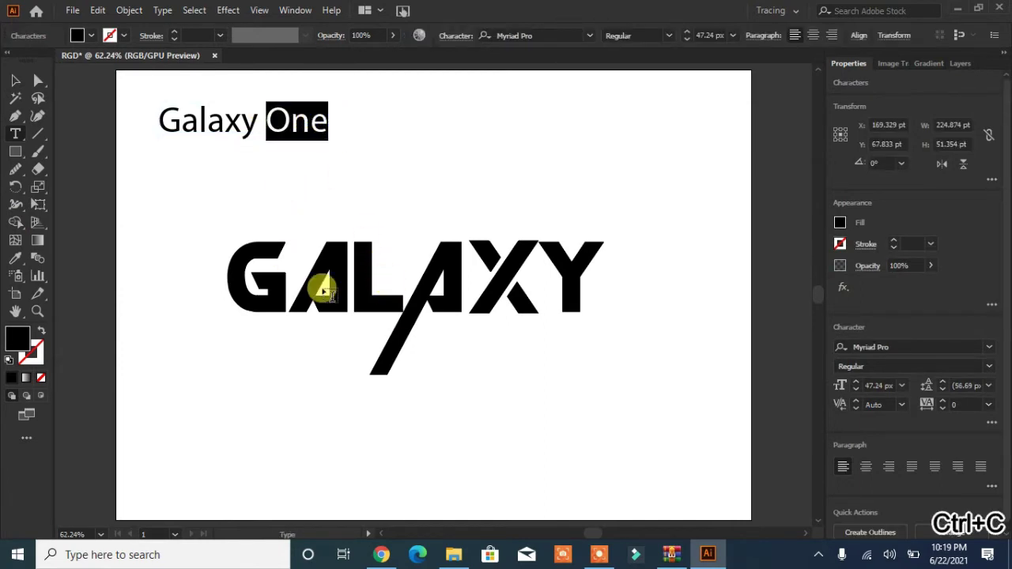
click(427, 341)
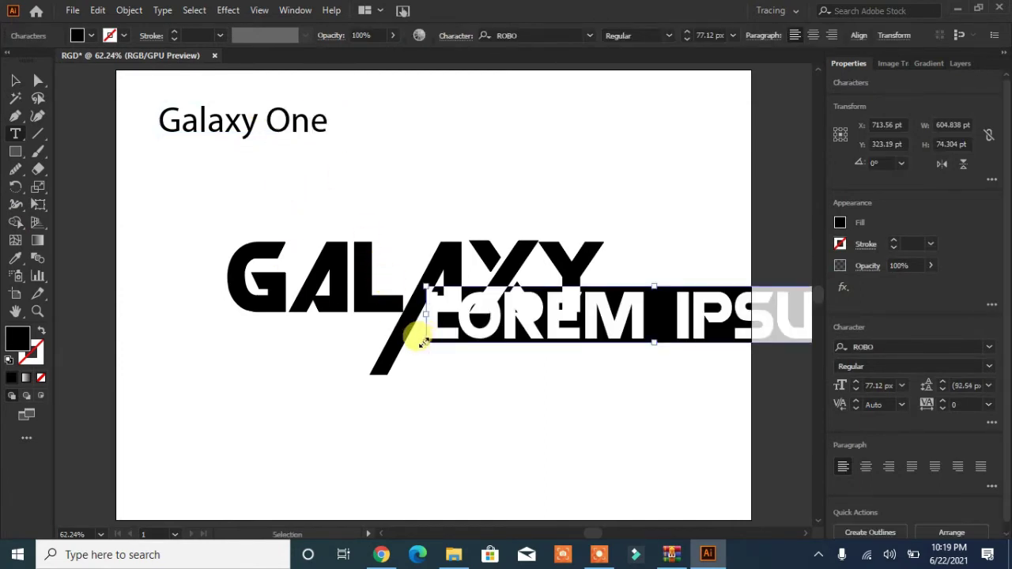
key(ctrl+v)
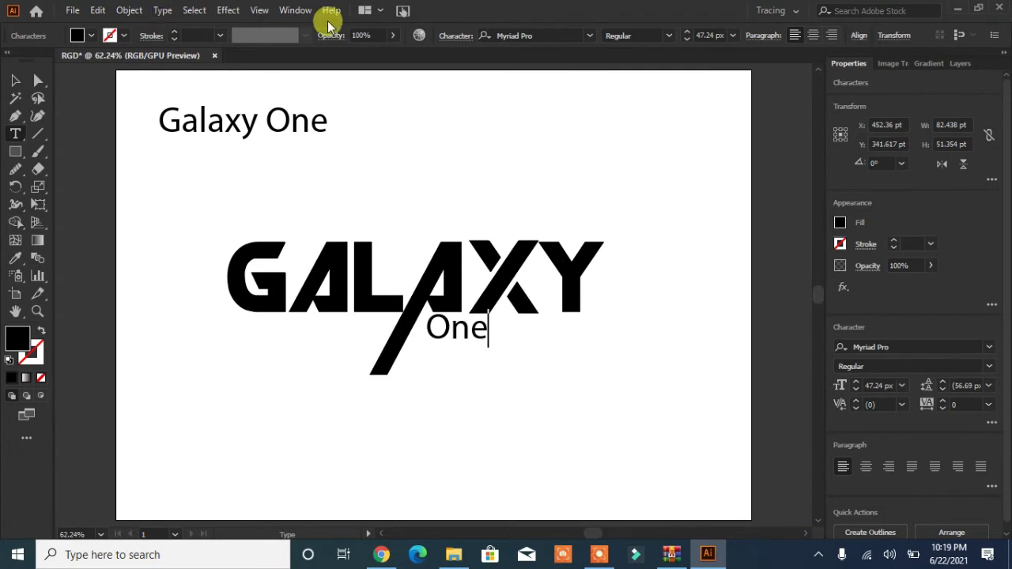
click(589, 36)
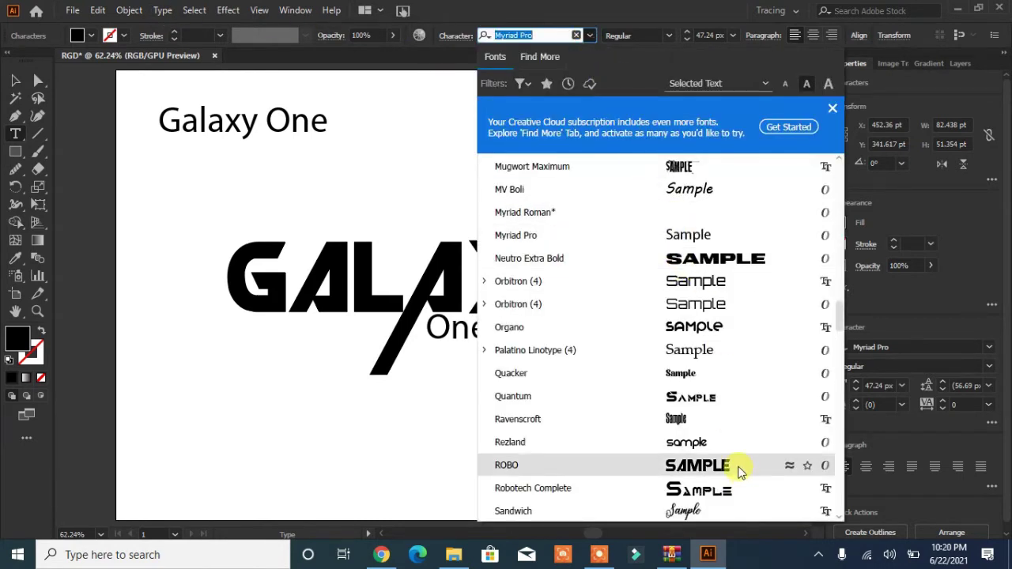
key(Escape)
click(15, 80)
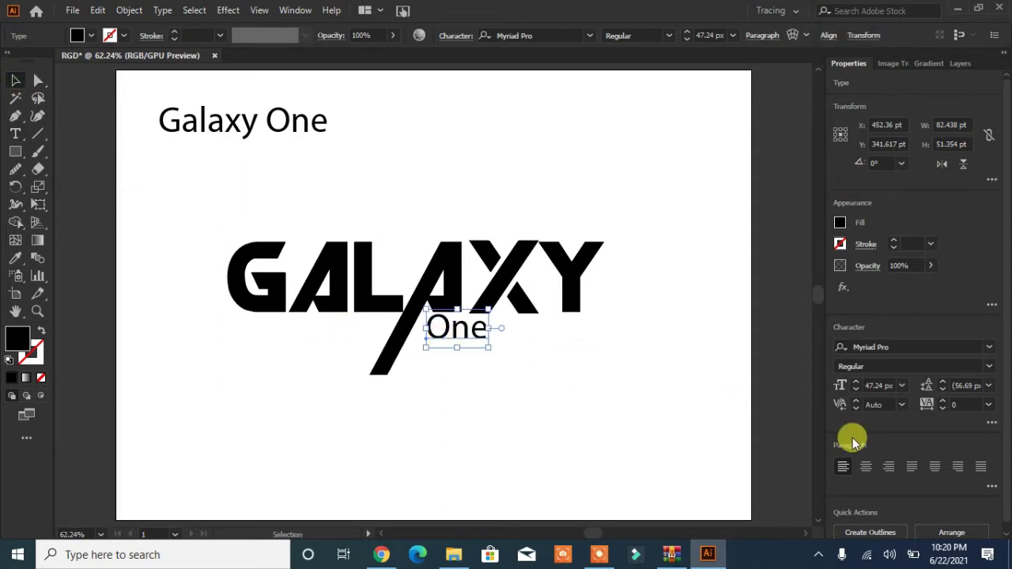
Change the pasted word One to the ROBO font and move it slightly lower beneath the second A and X
click(589, 36)
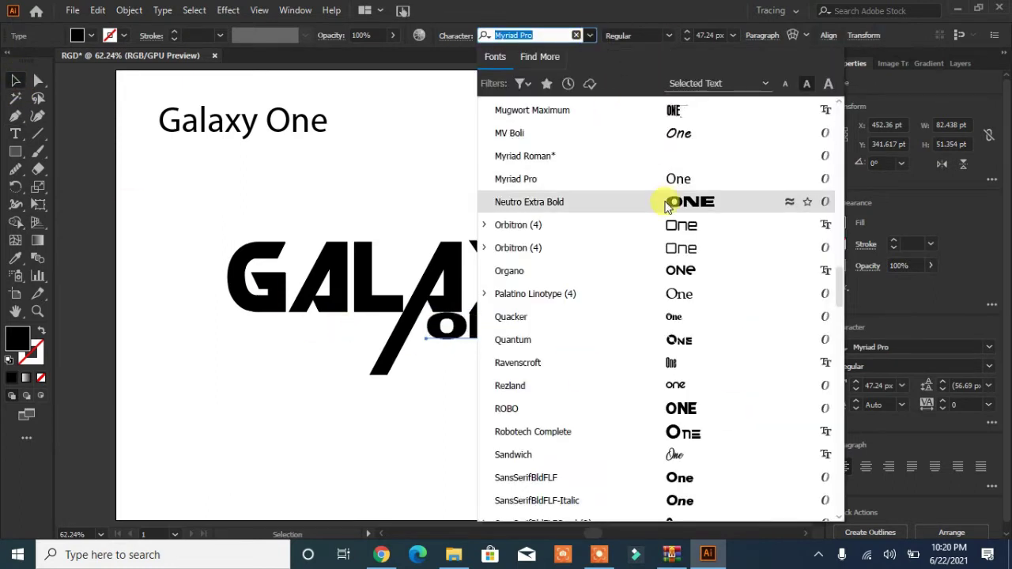
click(691, 271)
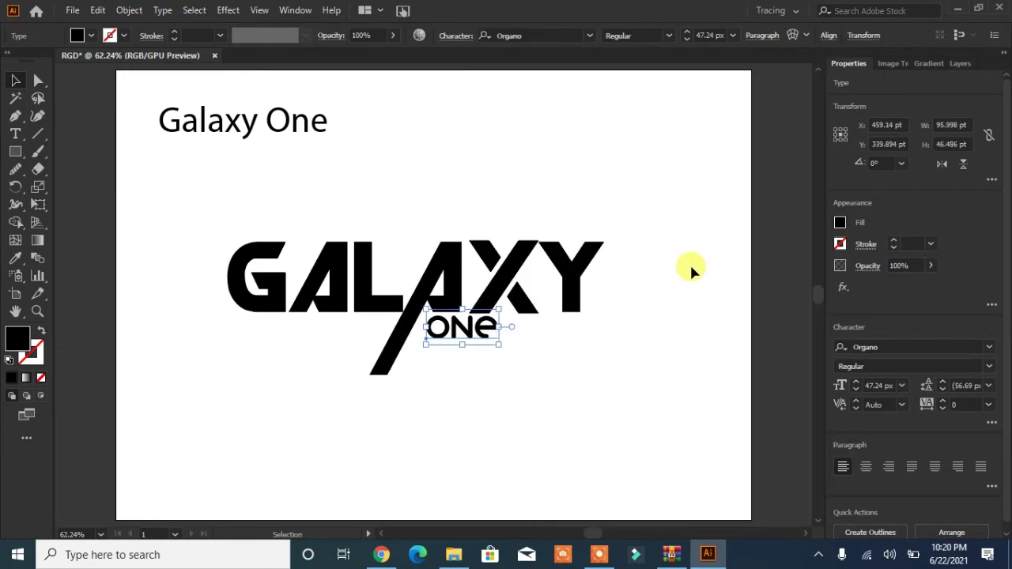
click(589, 36)
click(728, 131)
drag(470, 330, 477, 345)
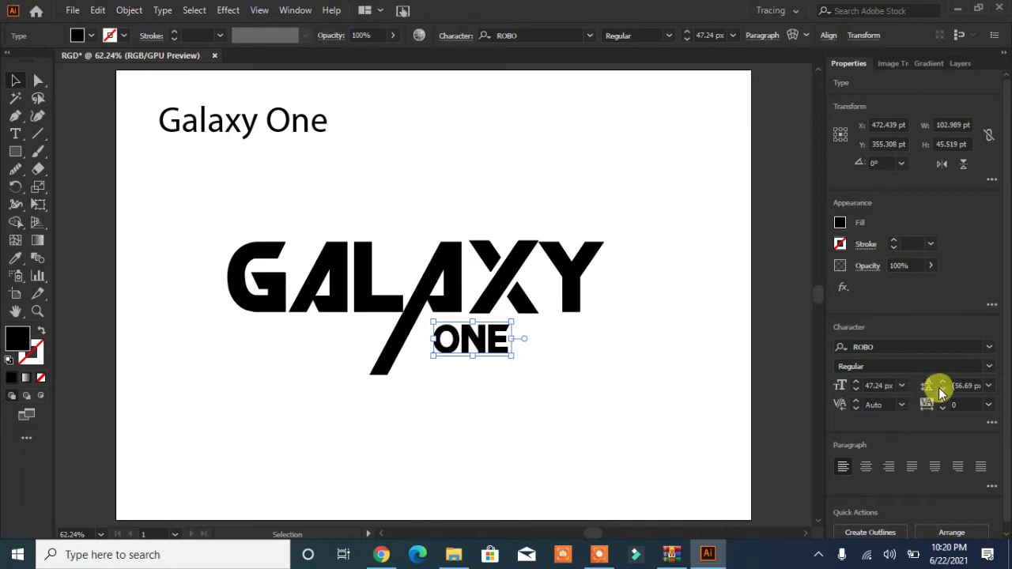
Set the tracking of ONE to 200 and its font size to 53 px, and reposition it beside the A's extended stroke
click(988, 405)
click(974, 389)
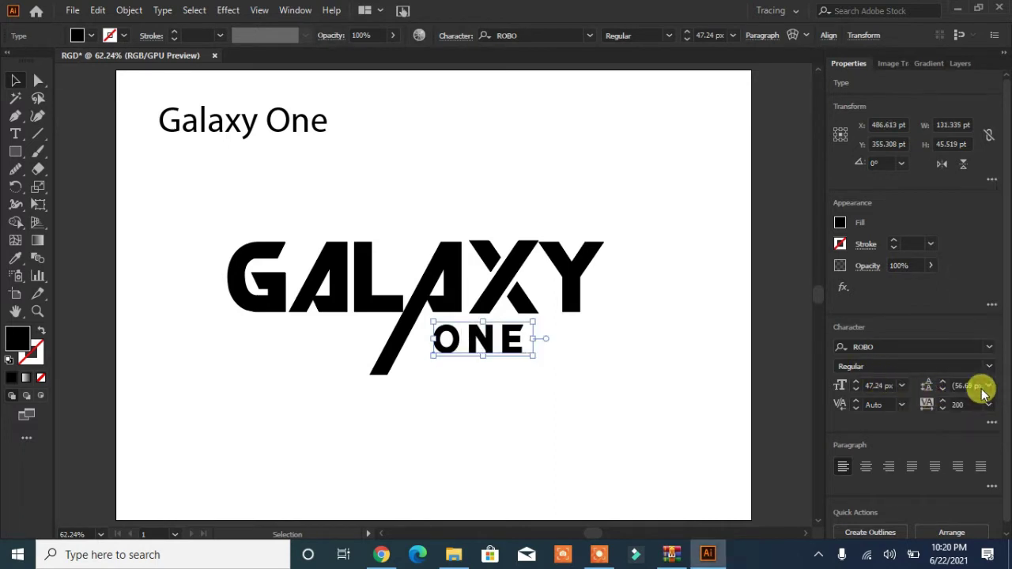
click(856, 383)
click(856, 383)
click(856, 383)
click(855, 383)
click(856, 383)
click(856, 383)
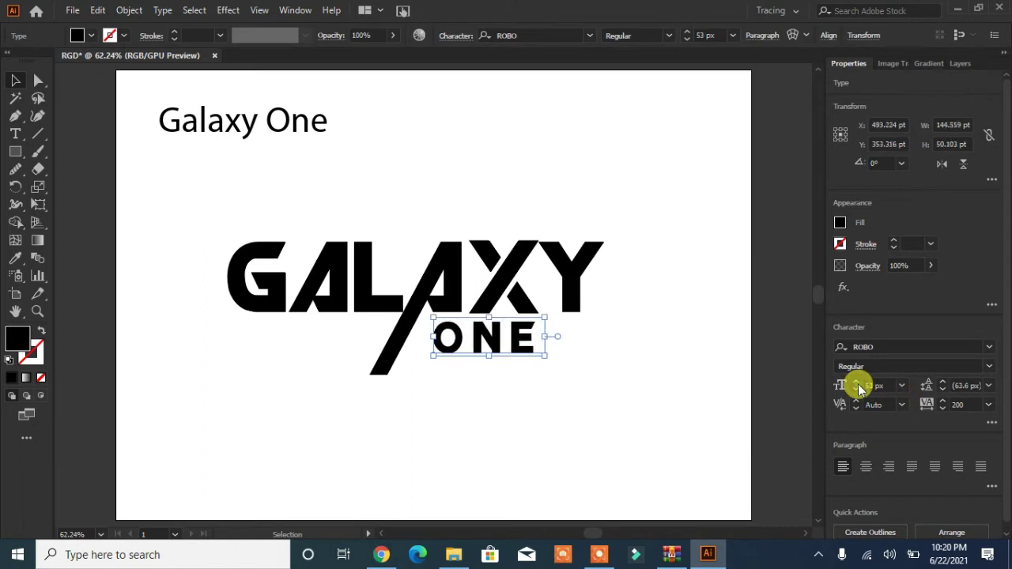
drag(501, 345, 498, 352)
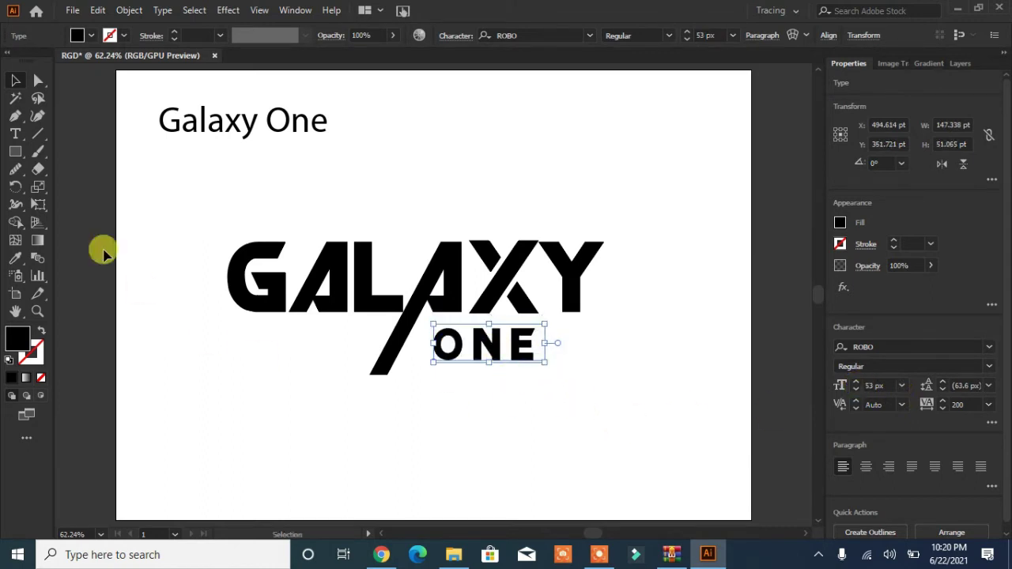
Draw a black rectangle about 210 by 63 pt over ONE and slant its left side parallel to the A's extended stroke
click(15, 117)
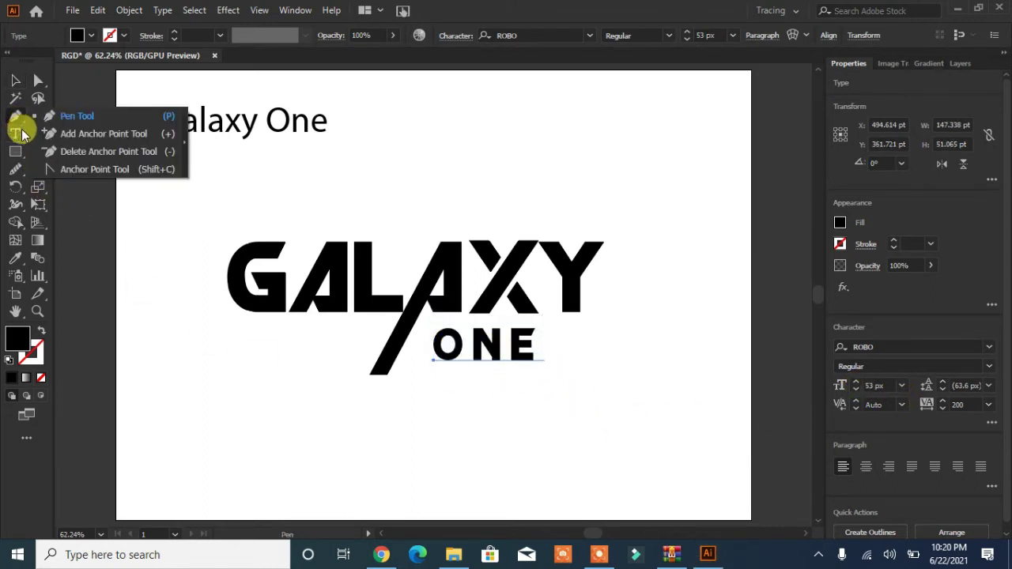
click(15, 151)
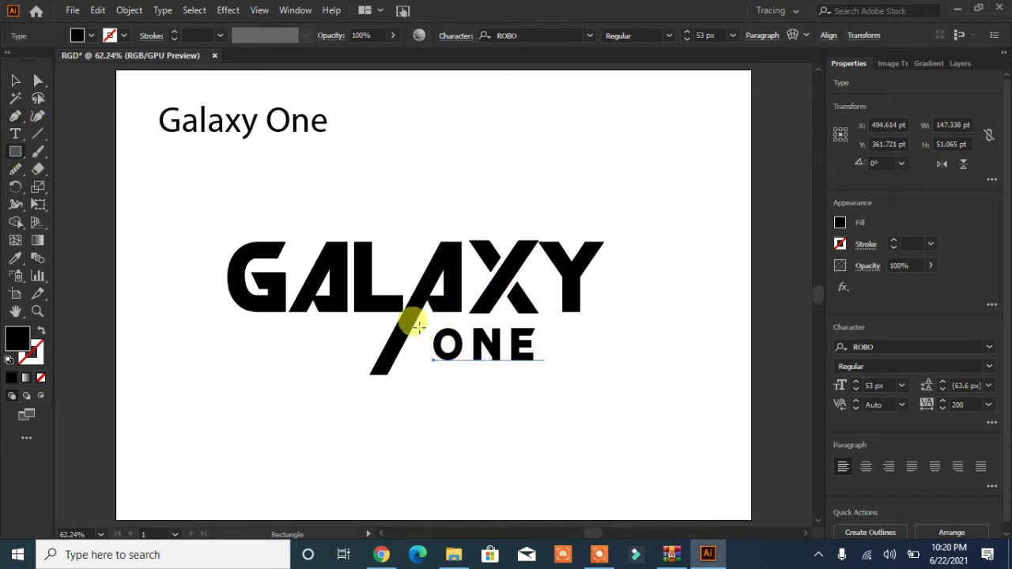
drag(421, 323, 580, 369)
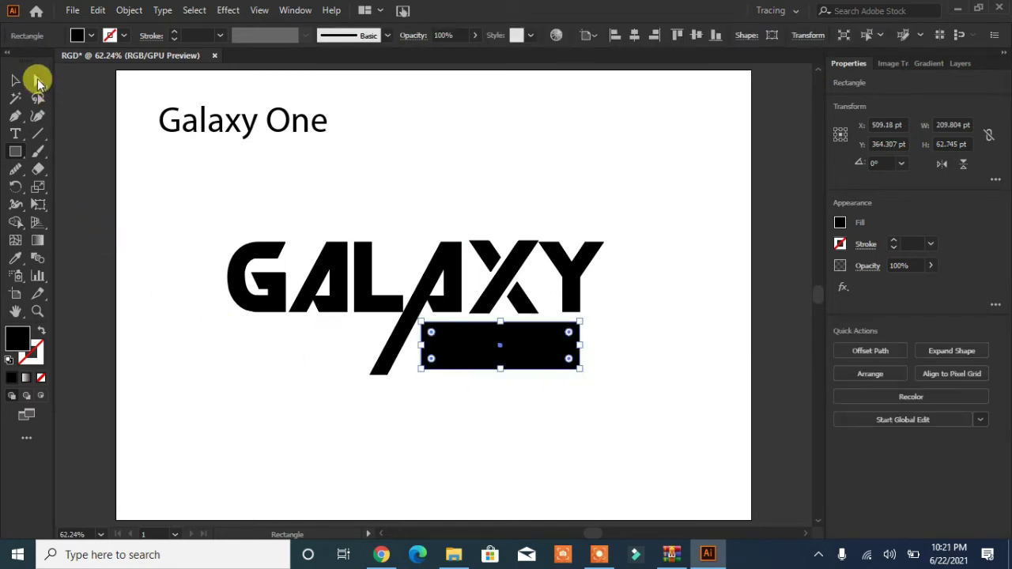
click(38, 80)
drag(420, 370, 397, 377)
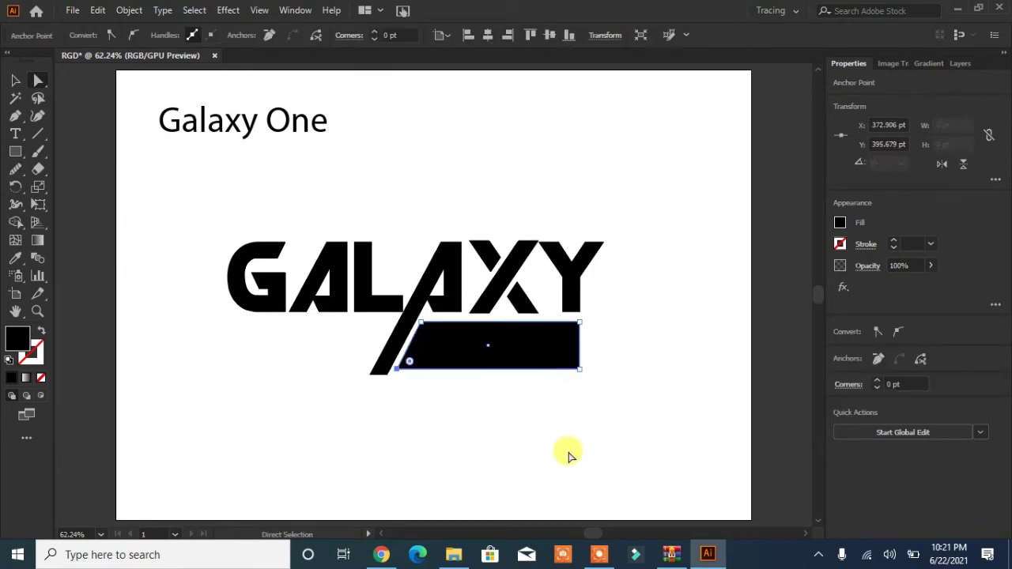
click(15, 80)
click(271, 356)
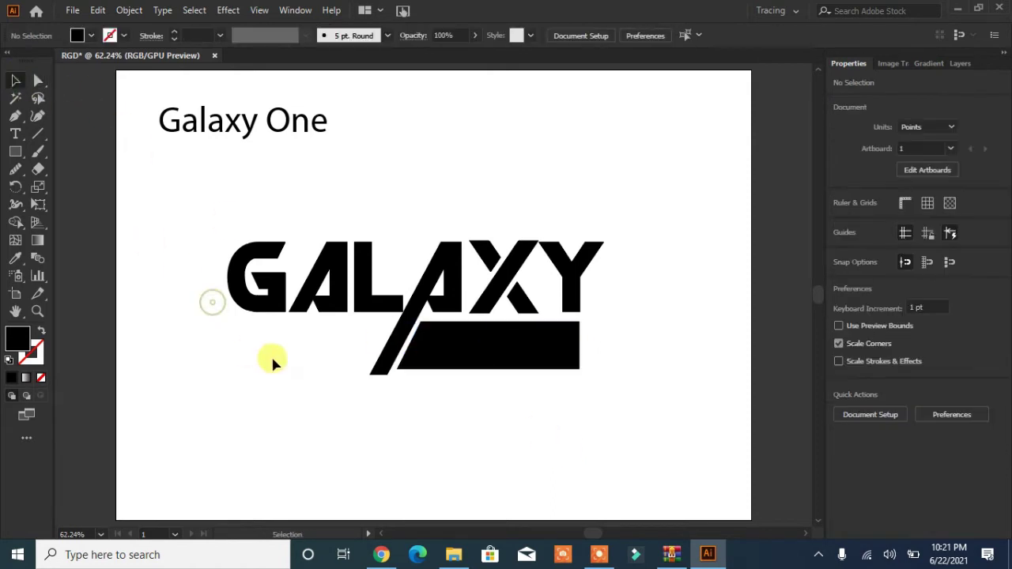
Nudge the slanted panel up 4 pt and fine-tune its upper-left corner beside the A's extended stroke
click(492, 367)
key(Up)
key(Up)
key(Up)
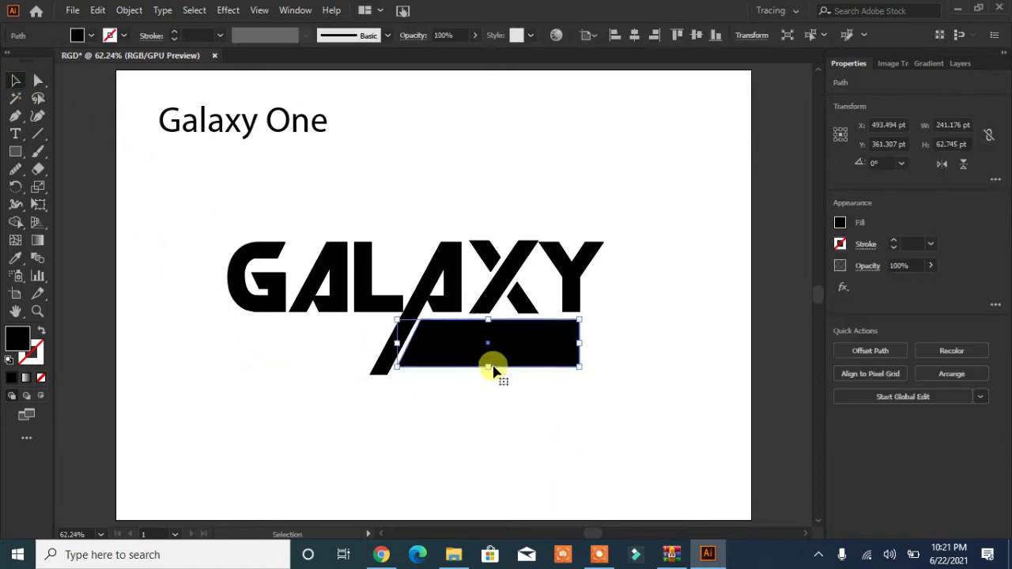
key(Up)
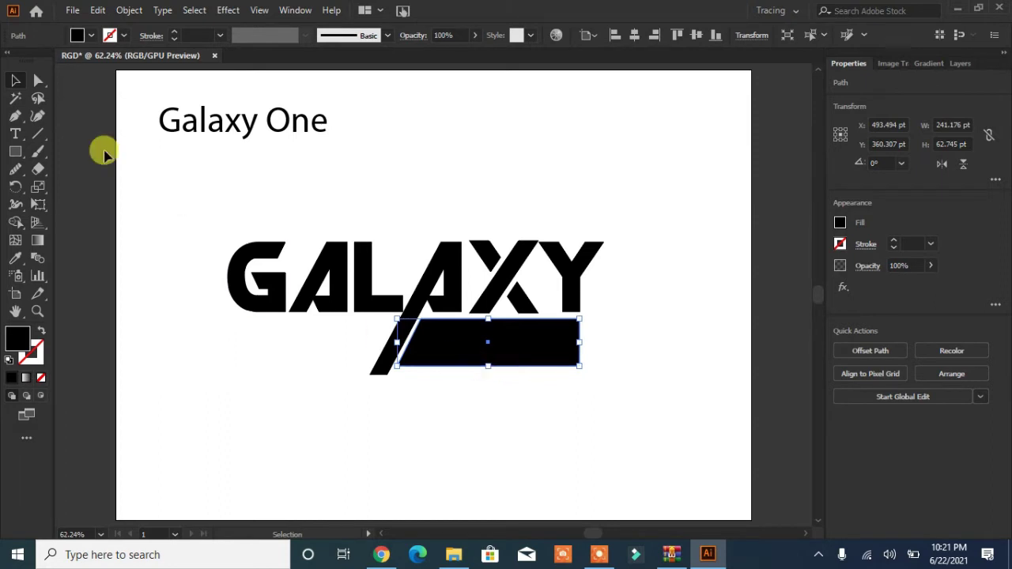
click(38, 80)
drag(398, 320, 420, 321)
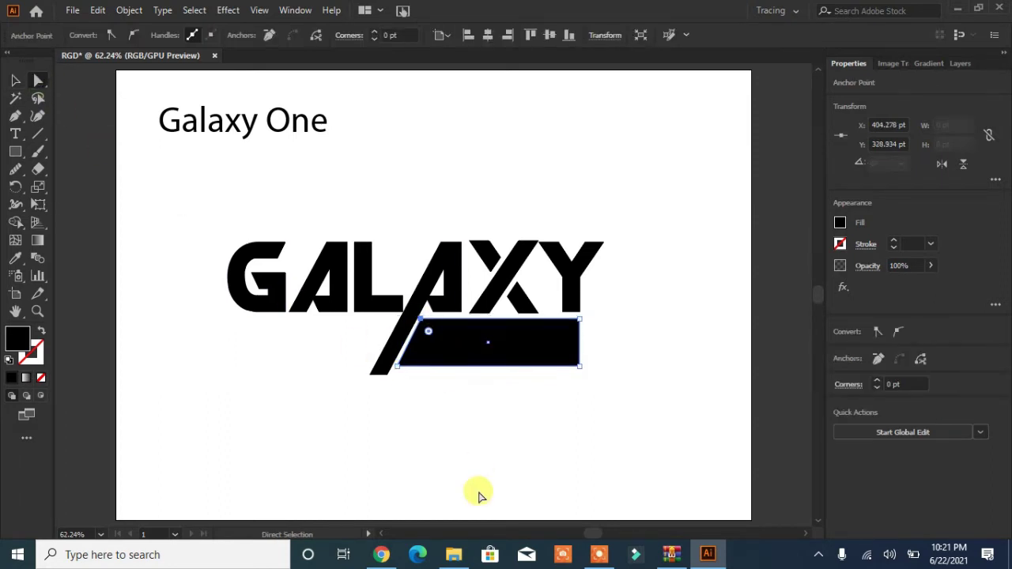
click(474, 500)
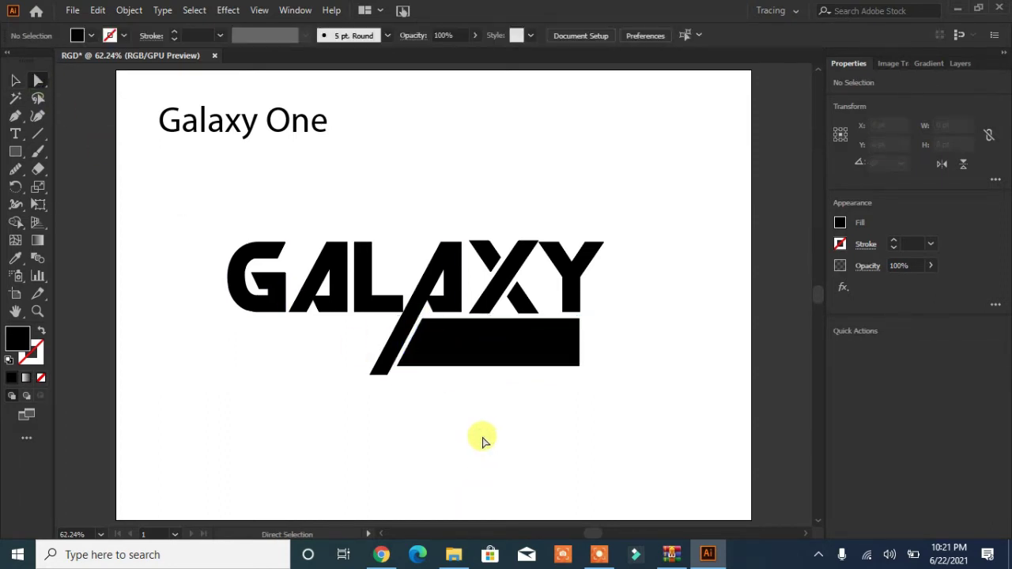
Send the slanted black panel behind the word ONE
click(450, 347)
right_click(450, 349)
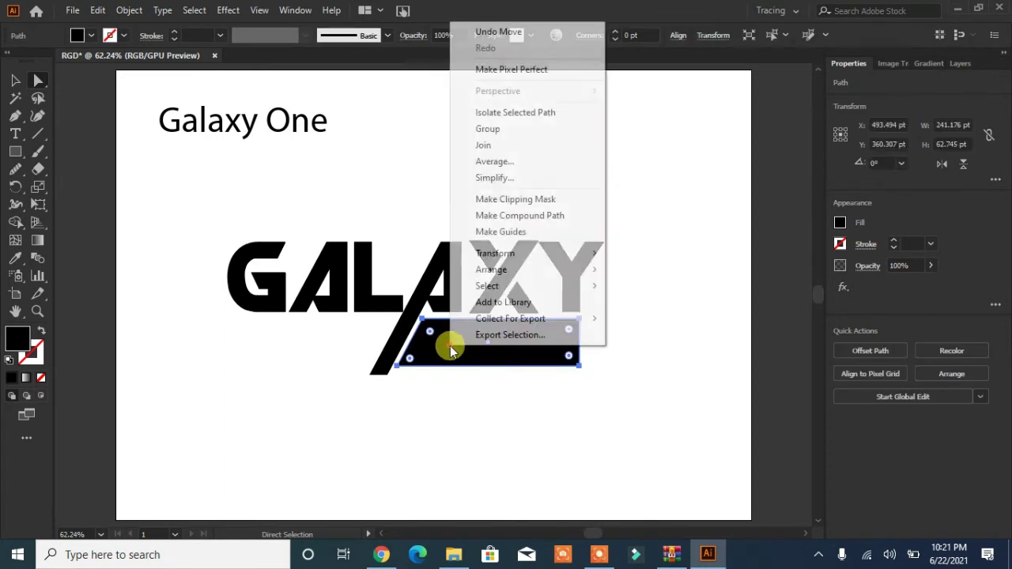
mouse_move(523, 271)
click(700, 318)
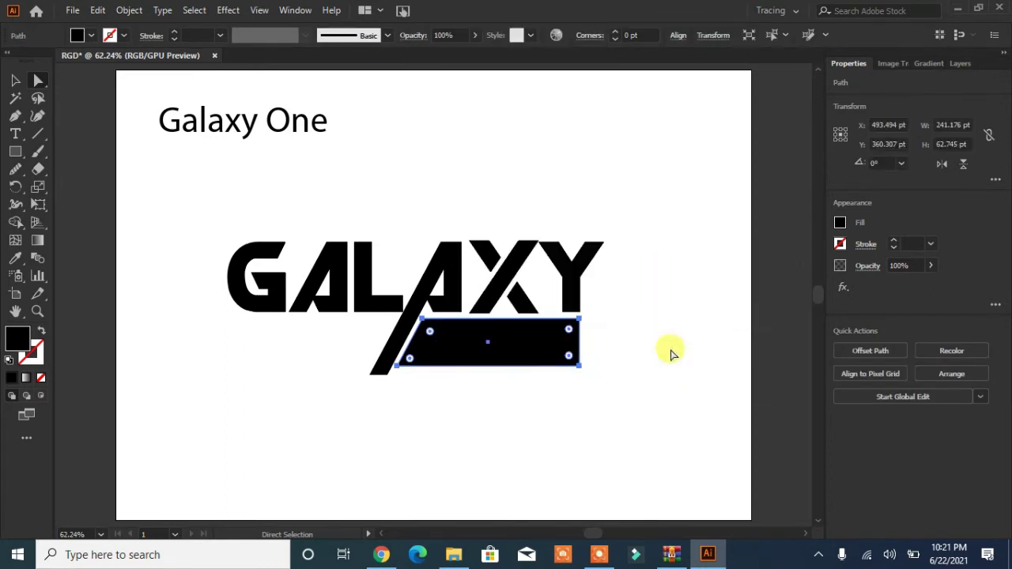
Fill the word ONE with white so it contrasts with the black panel
click(494, 341)
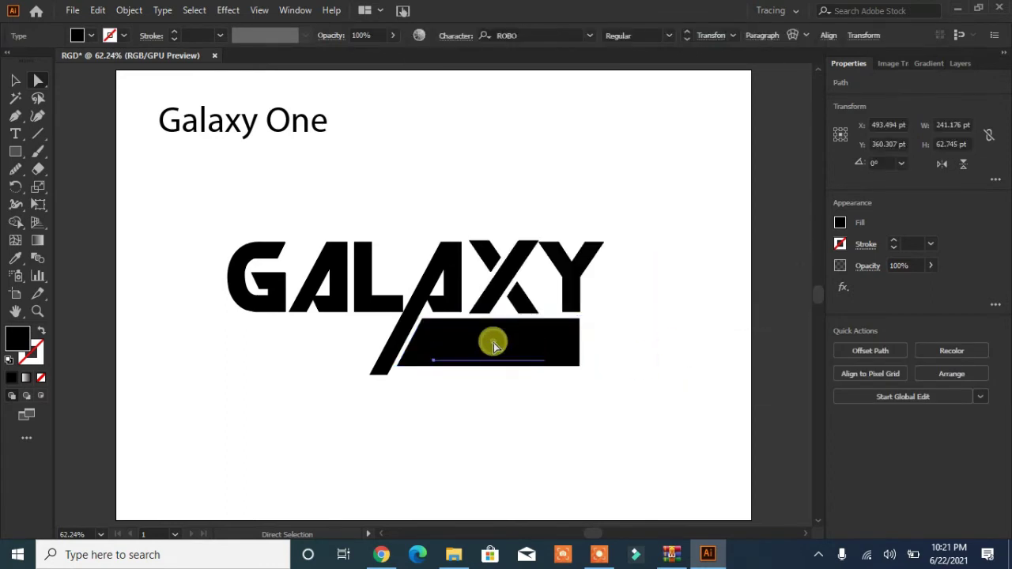
click(92, 36)
click(30, 61)
click(182, 284)
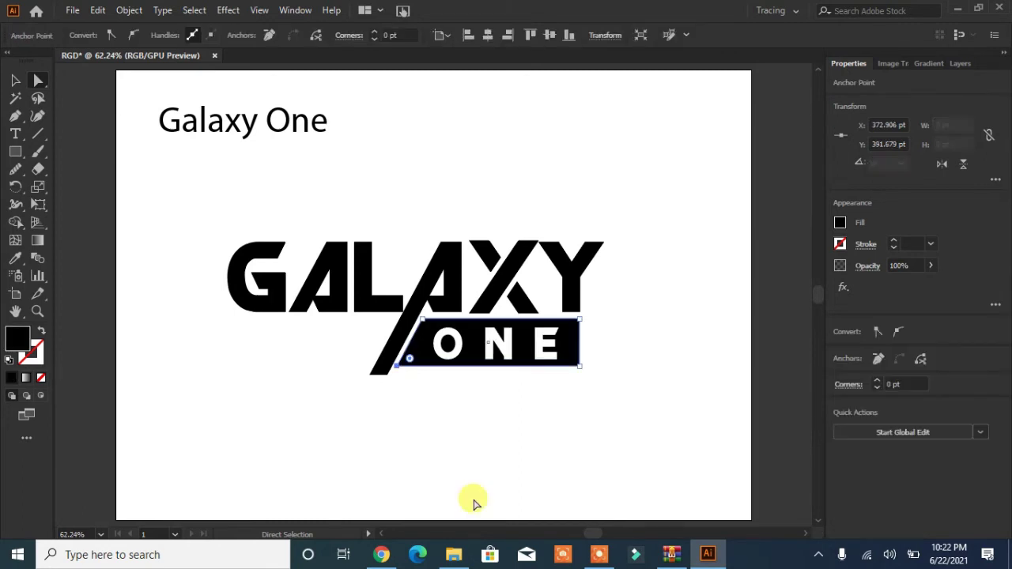
click(476, 504)
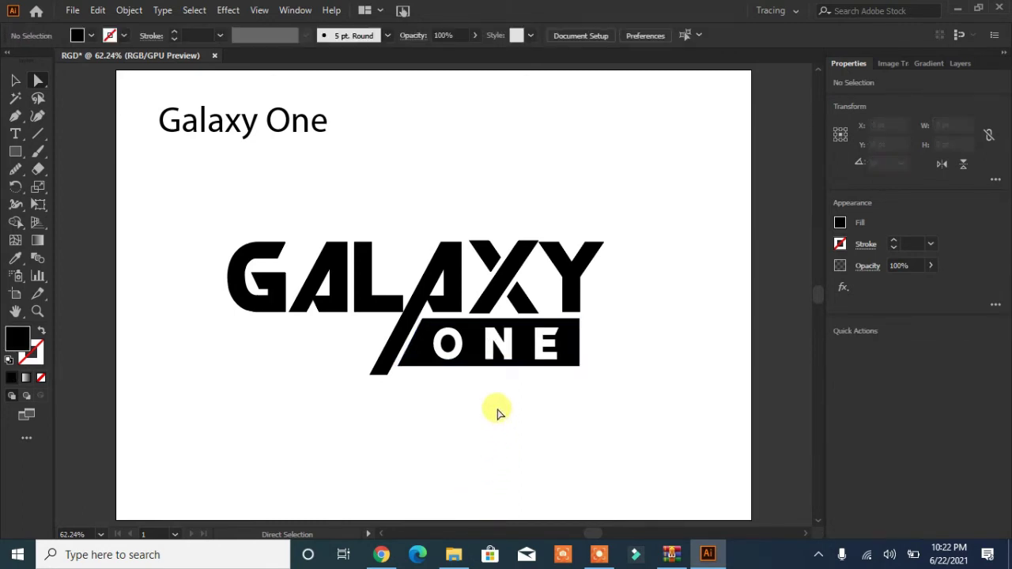
click(470, 367)
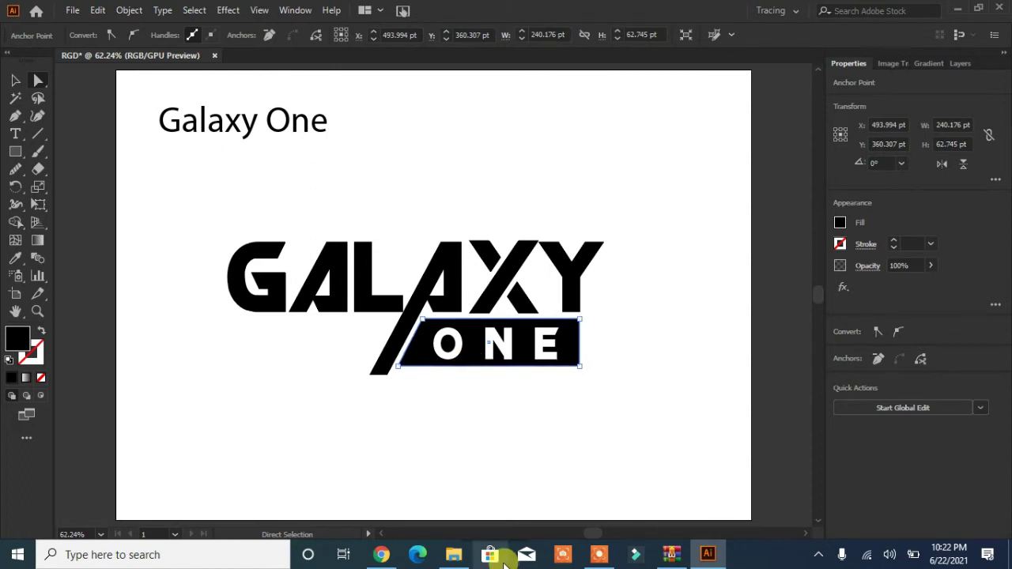
click(15, 80)
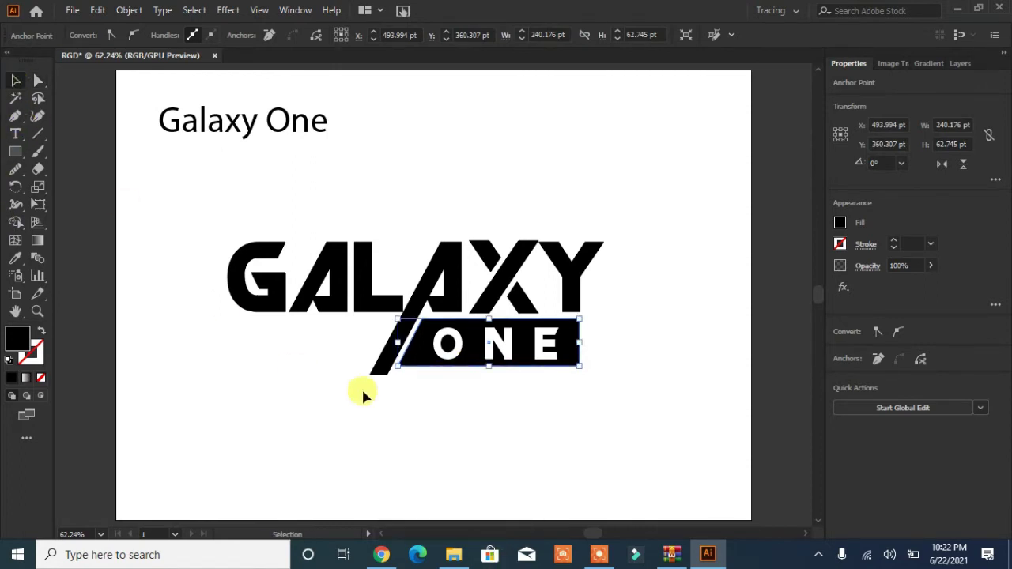
click(473, 480)
Nudge the white ONE lettering up 2 pt within the black panel
click(472, 333)
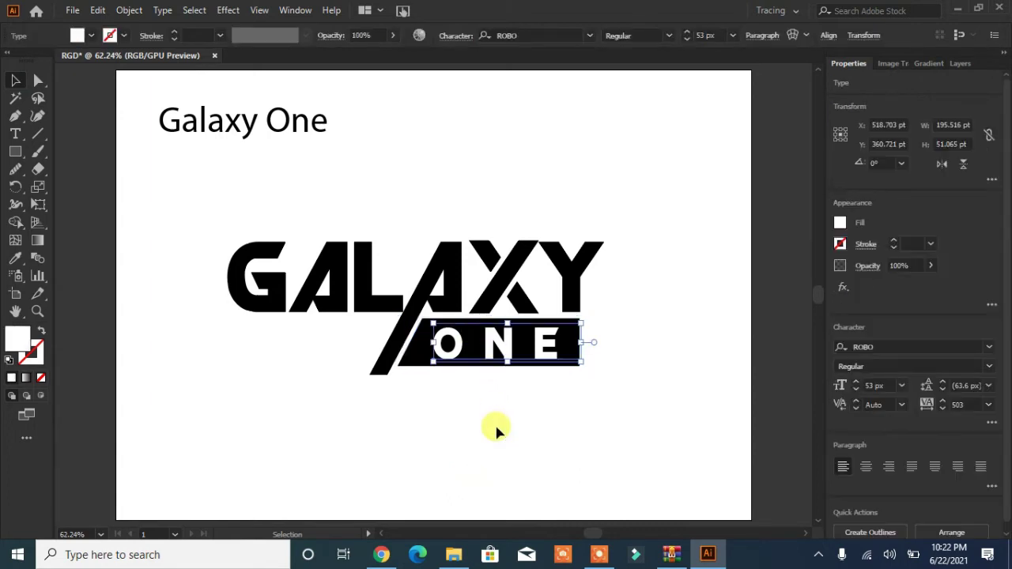
key(Up)
key(Up)
Nudge the black panel behind ONE up 3 pt toward the GALAXY letters
click(428, 356)
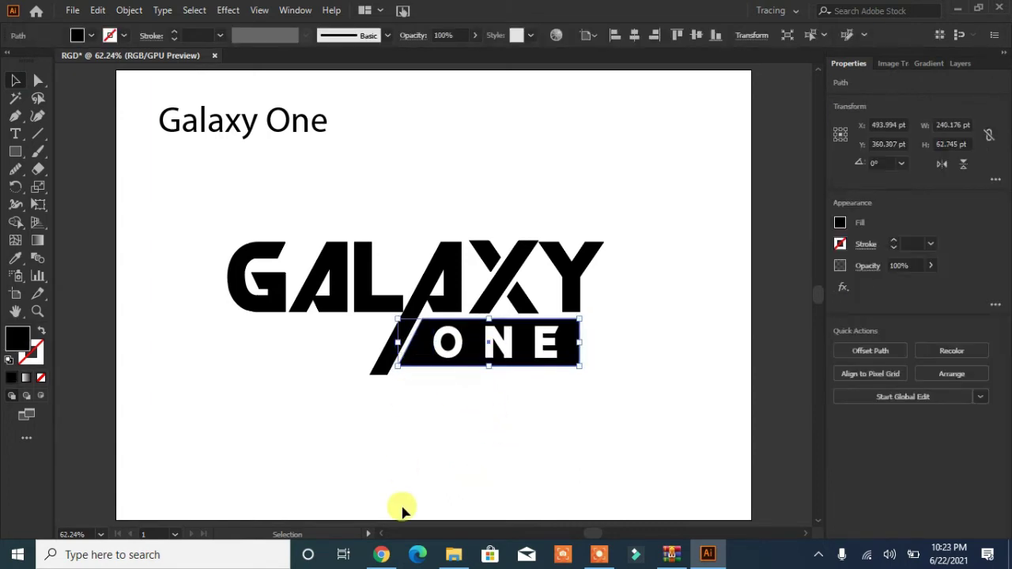
key(Up)
key(Up)
key(Up)
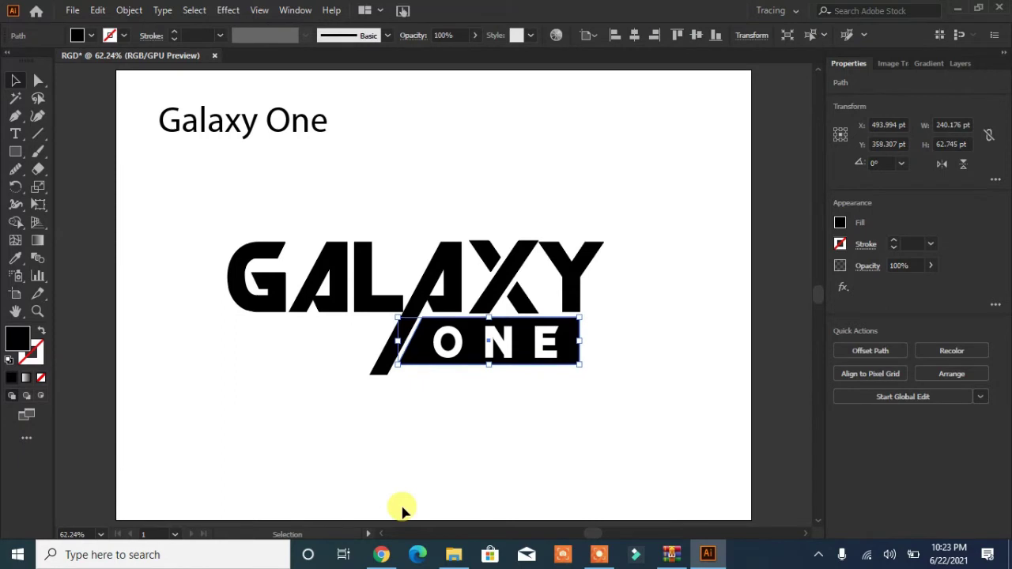
click(498, 490)
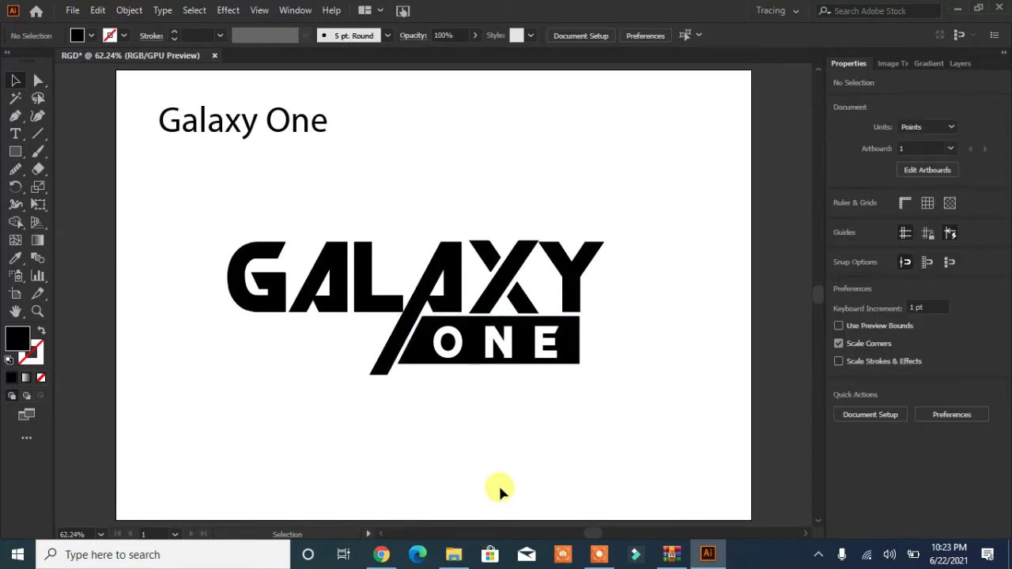
Nudge the word ONE up another 2 pt to center it vertically in the panel
click(493, 348)
key(Up)
key(Up)
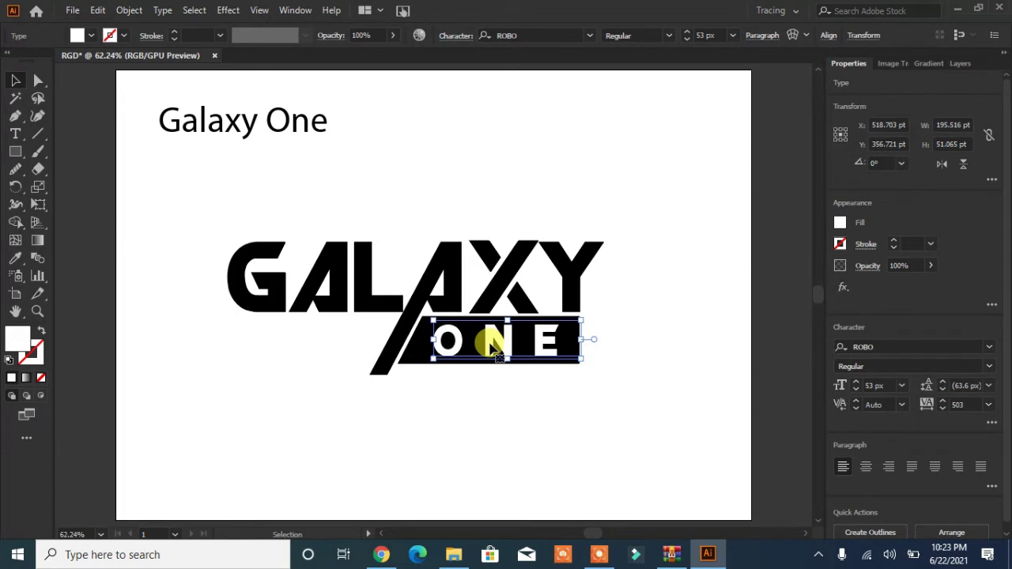
click(549, 394)
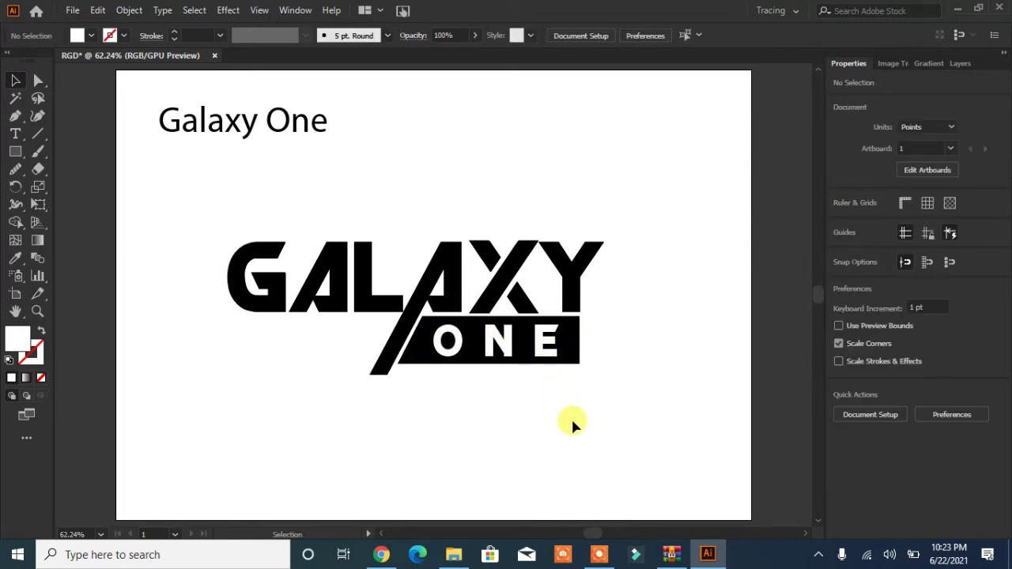
Delete the Galaxy One reference text above the logo and move the whole logo to the middle of the artboard
click(266, 124)
key(Delete)
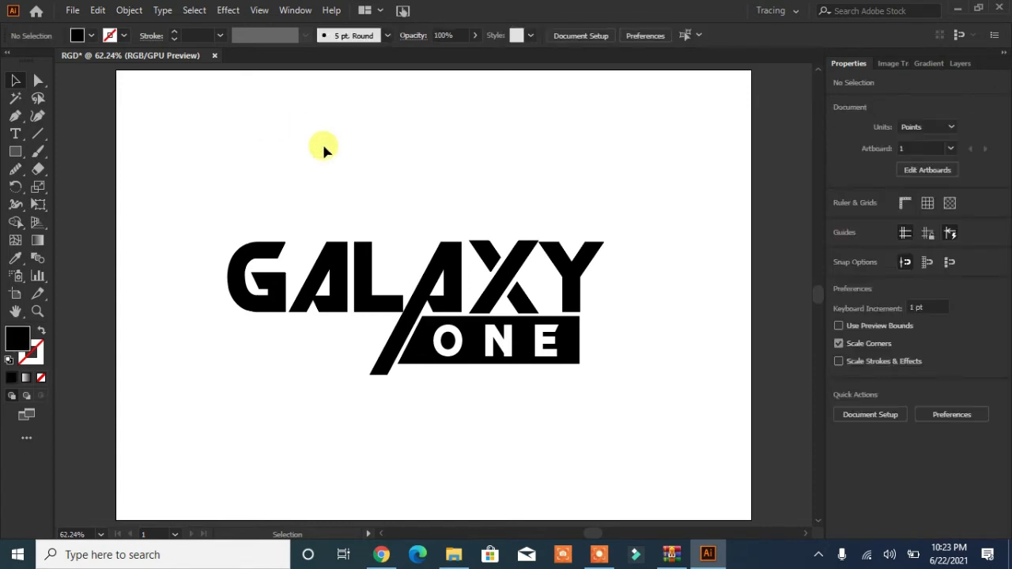
drag(188, 380, 175, 388)
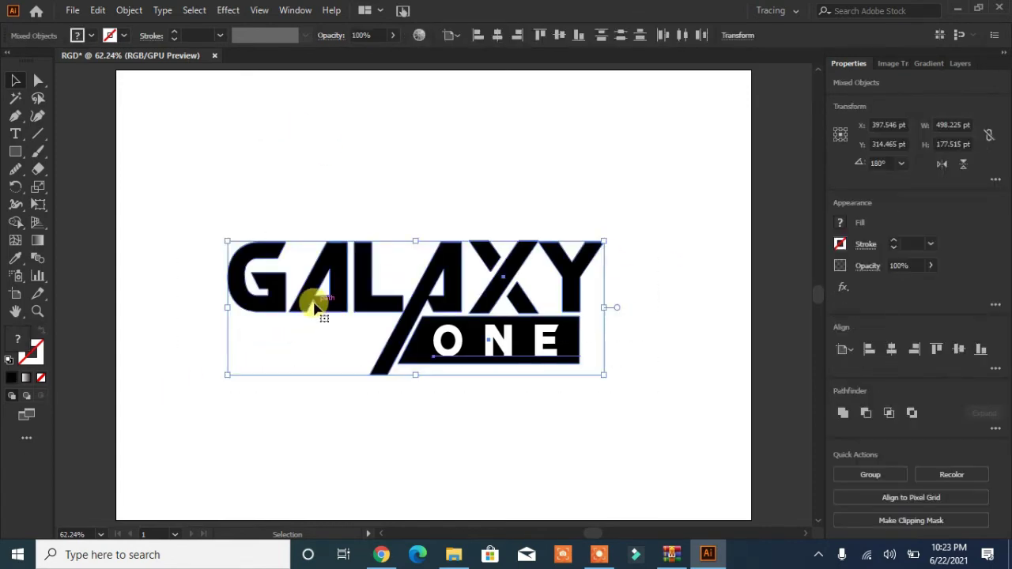
drag(336, 299, 361, 291)
click(456, 398)
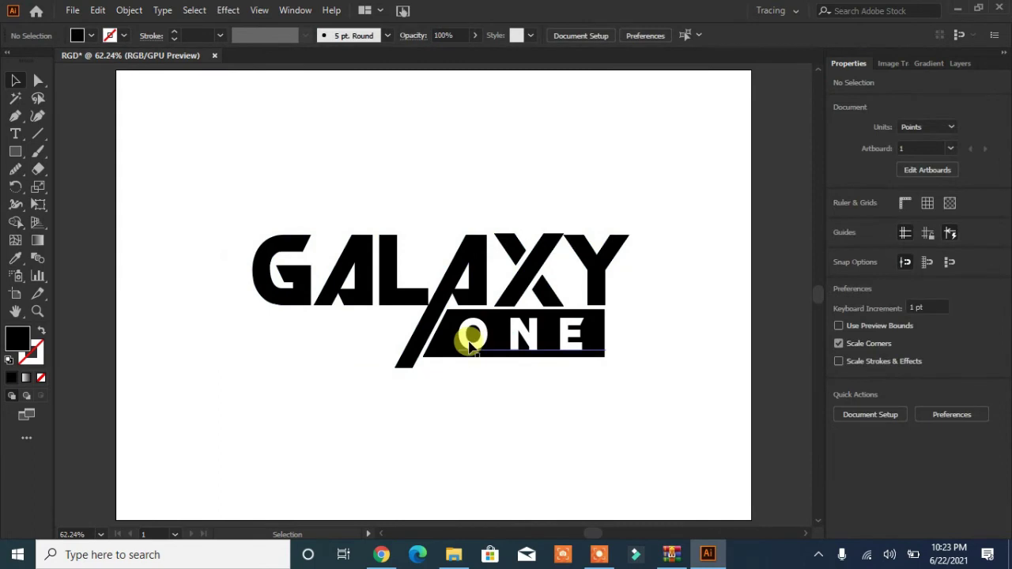
Expand the live ONE text into vector shapes
click(538, 341)
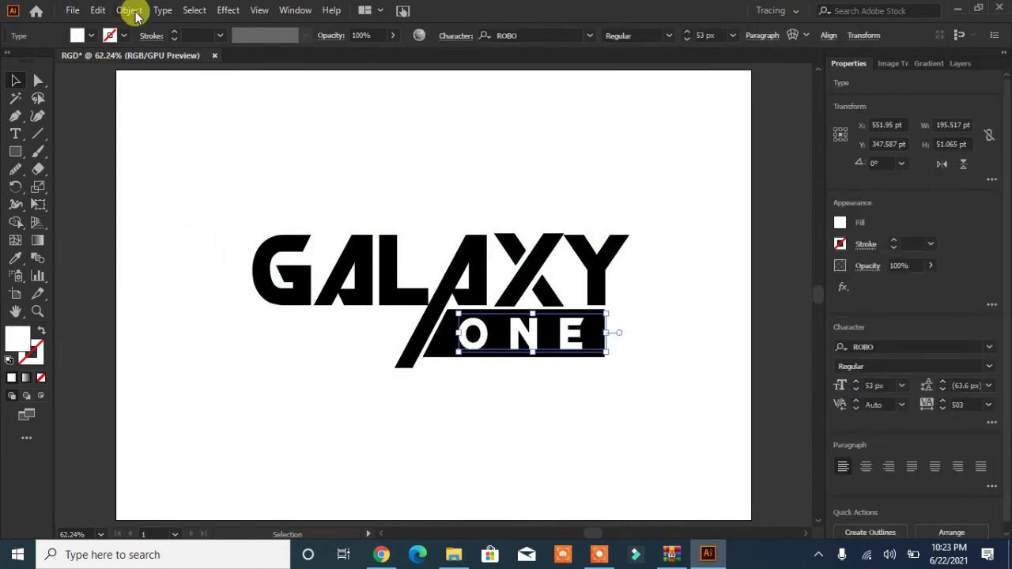
click(129, 11)
click(126, 181)
click(452, 361)
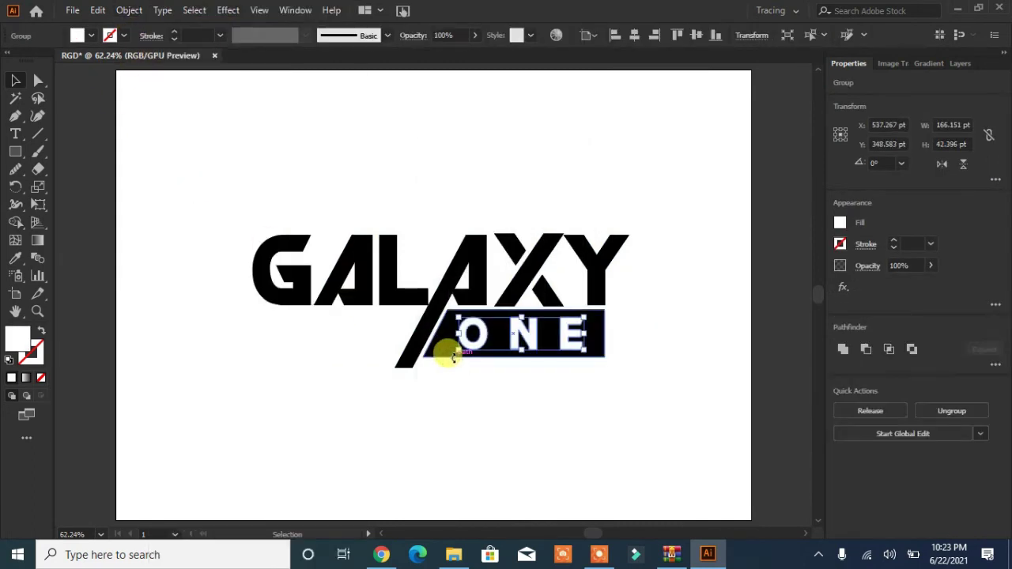
click(595, 382)
Subtract the ONE letter shapes from the black panel with Pathfinder Minus Front
drag(625, 334, 461, 359)
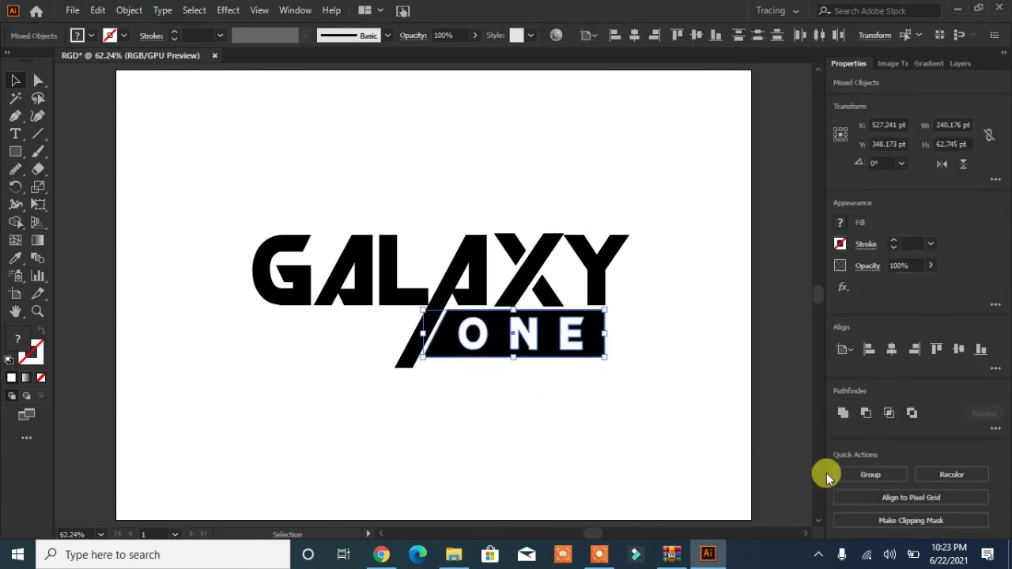
click(867, 412)
click(647, 421)
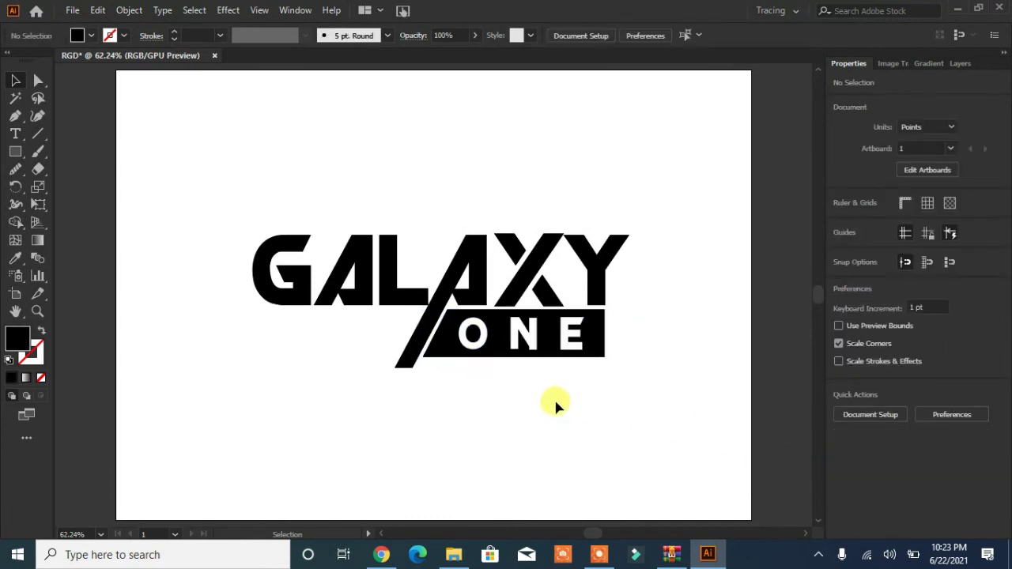
click(366, 289)
click(495, 420)
key(ctrl+z)
Fill the letters GALA with the dark blue C=100 M=100 Y=25 K=25 swatch and try adjusting its blue value with preview on
drag(219, 201, 485, 274)
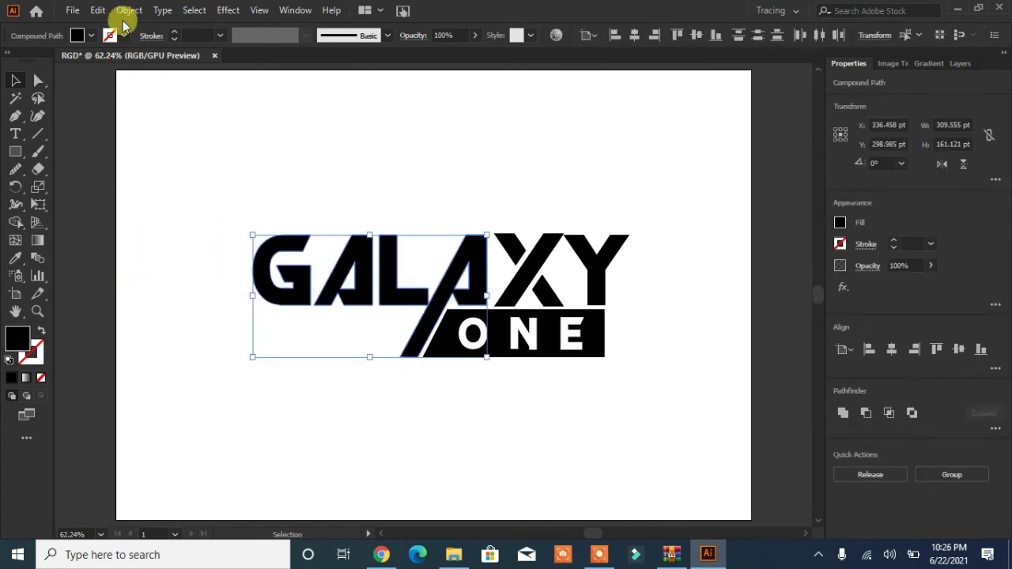
click(90, 35)
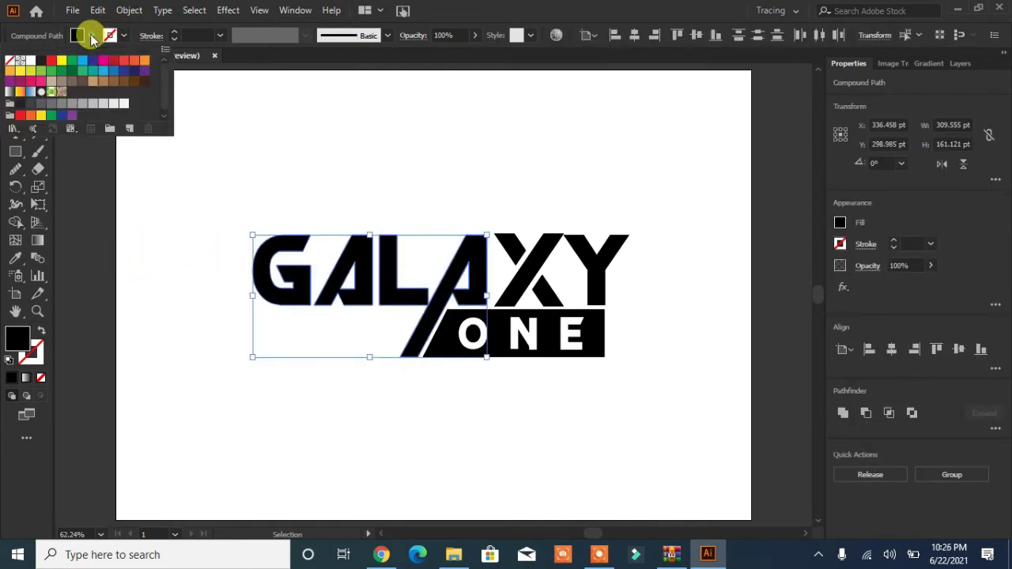
click(135, 71)
double_click(135, 71)
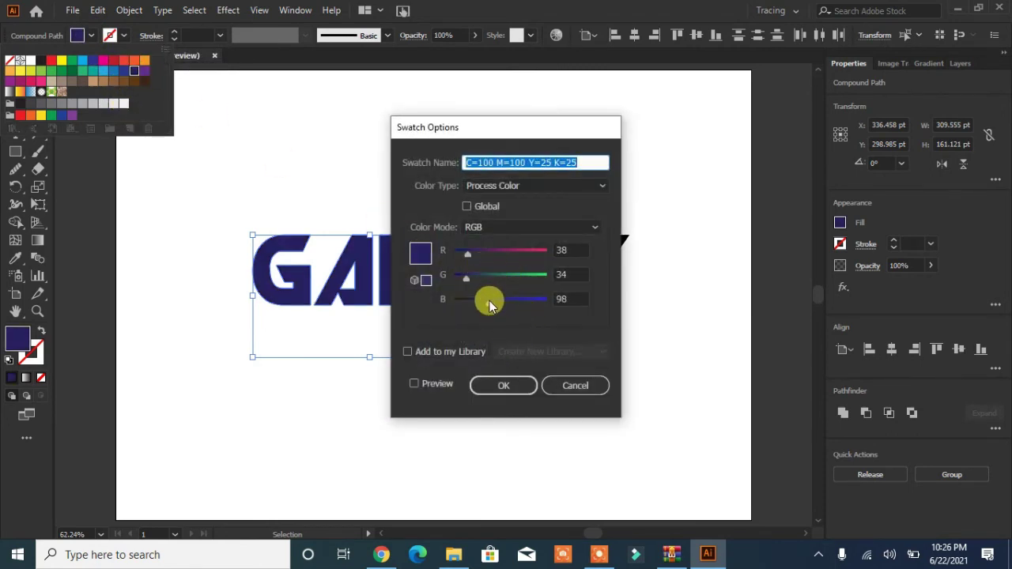
click(415, 384)
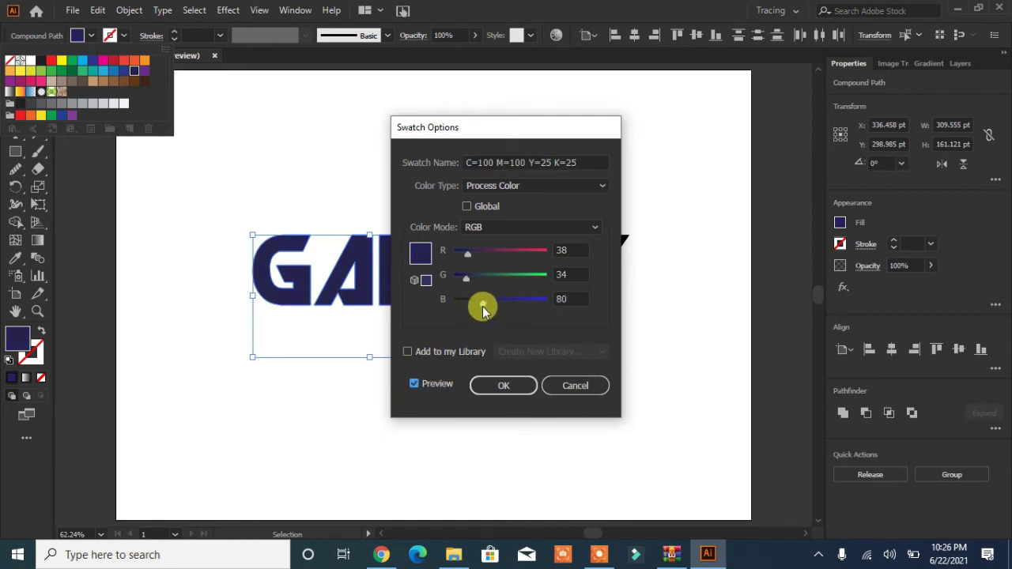
drag(482, 307, 523, 307)
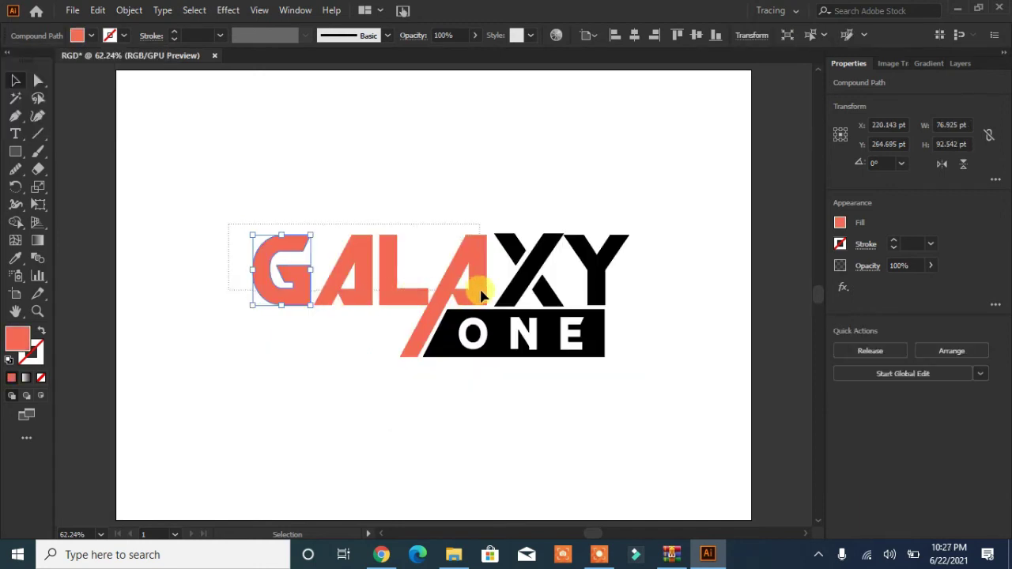
Recolor the letters G, A, L and the extended A with the bright blue fill 15B4E5
shift+click(484, 295)
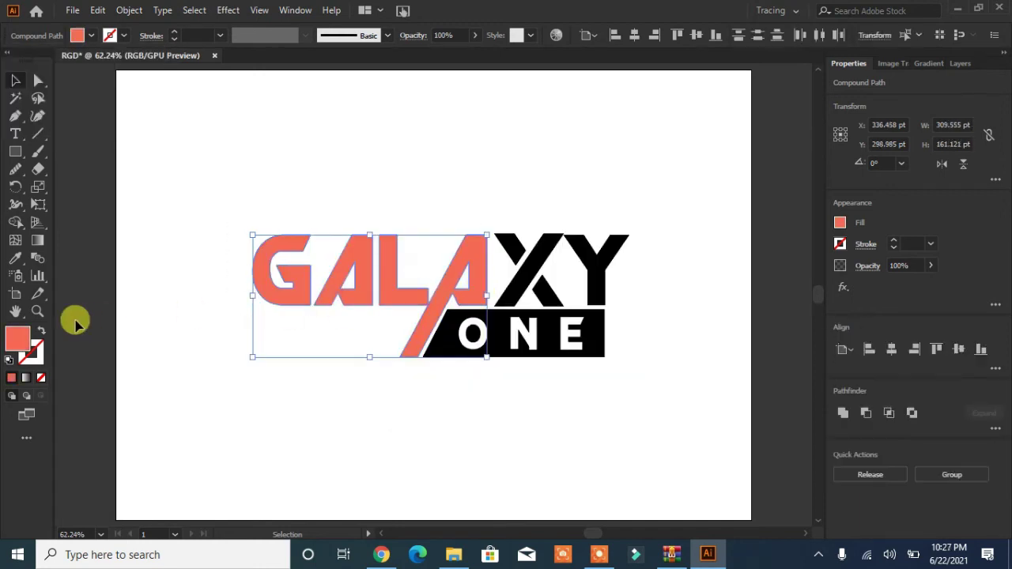
double_click(19, 339)
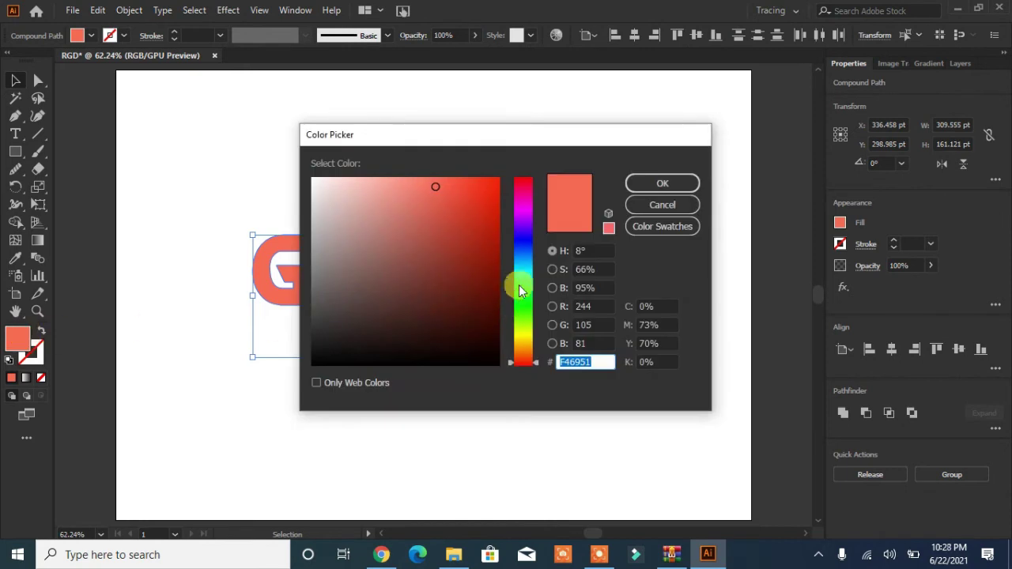
click(522, 265)
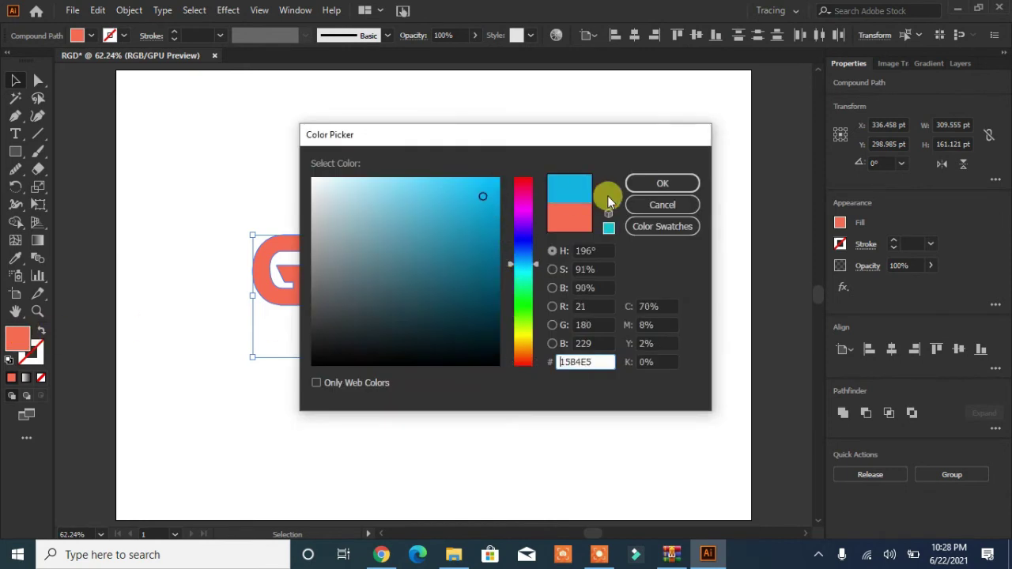
click(647, 187)
click(298, 405)
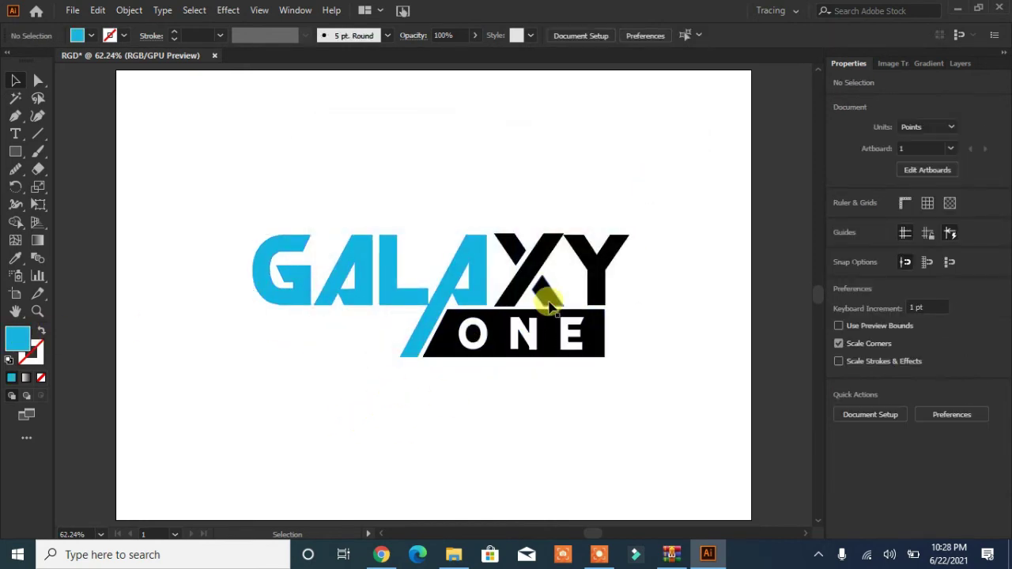
Fill the two short split pieces of the X with the coral red F25944
click(548, 289)
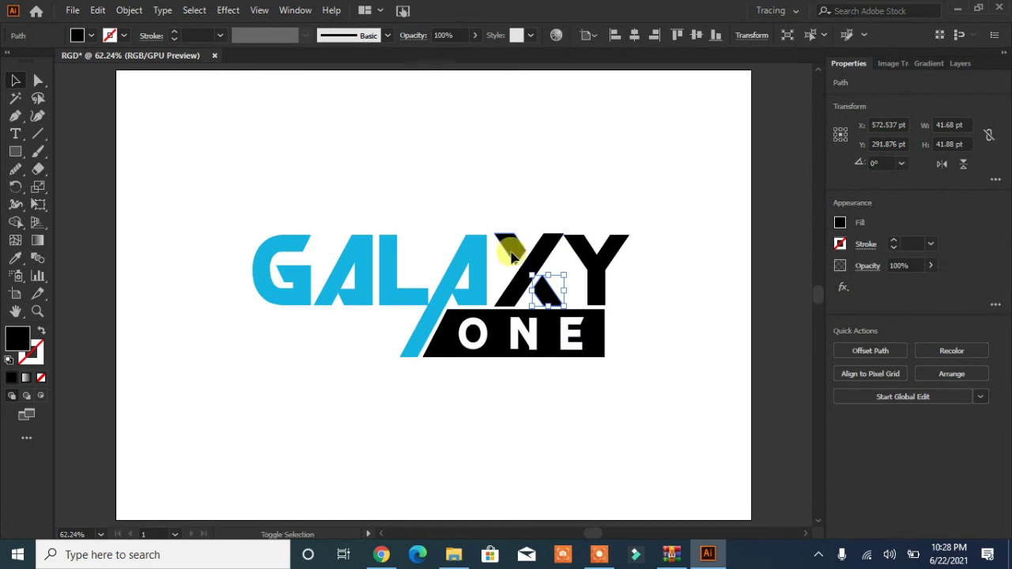
shift+click(511, 258)
double_click(18, 338)
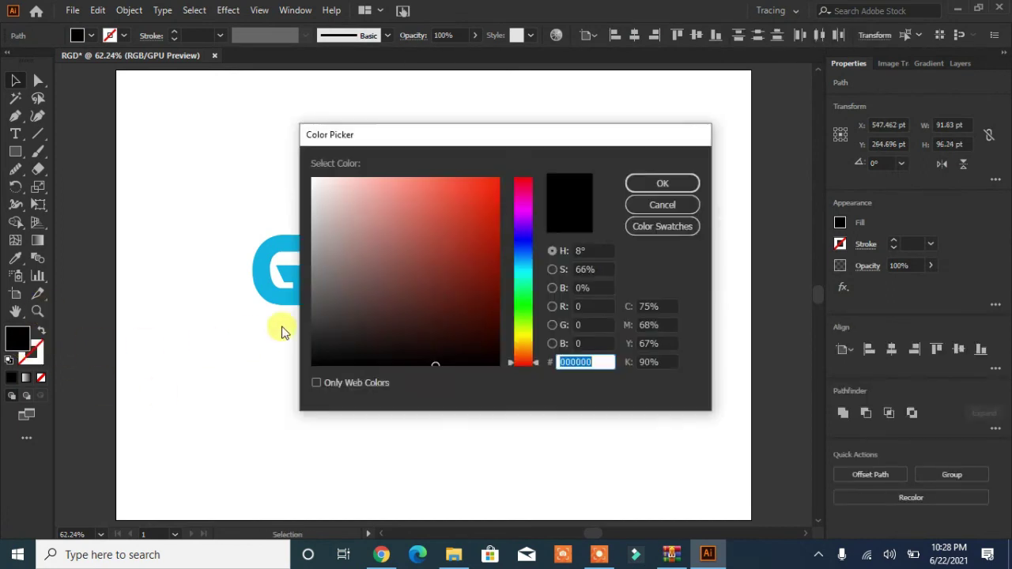
click(449, 186)
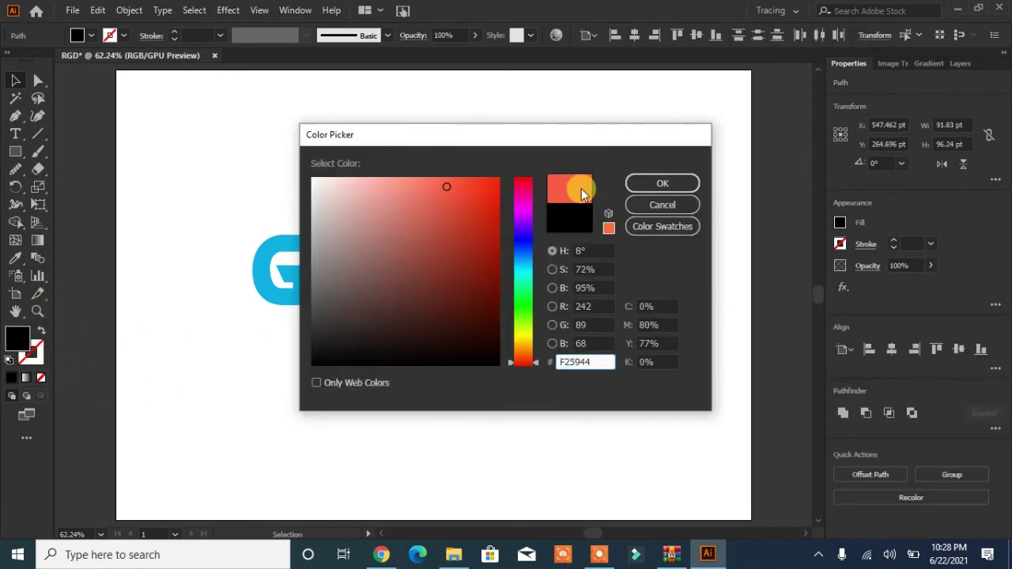
click(655, 182)
click(685, 284)
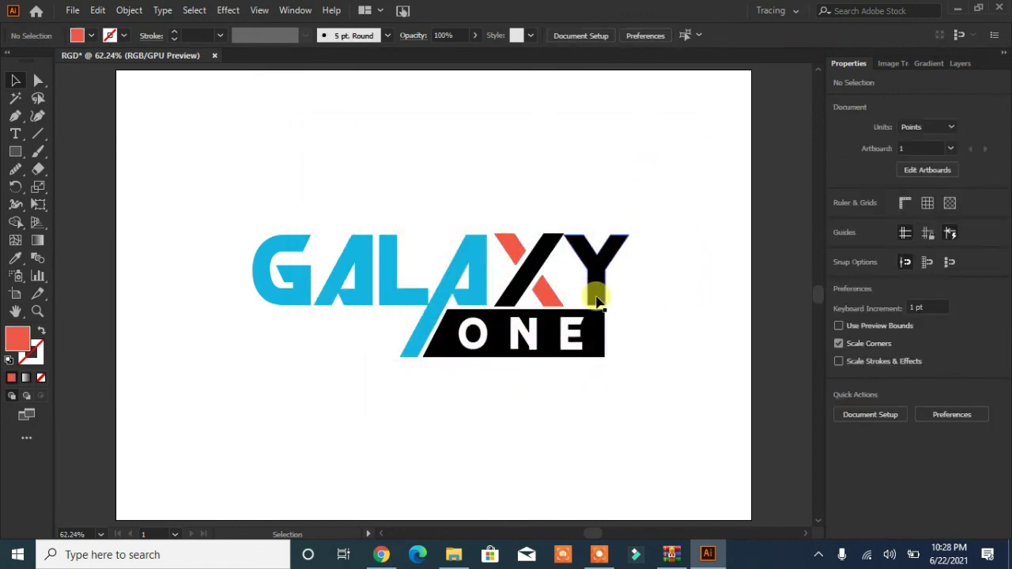
Apply the blue of the letter G to the X's long diagonal and the Y with the Eyedropper
drag(599, 290, 529, 273)
shift+click(528, 272)
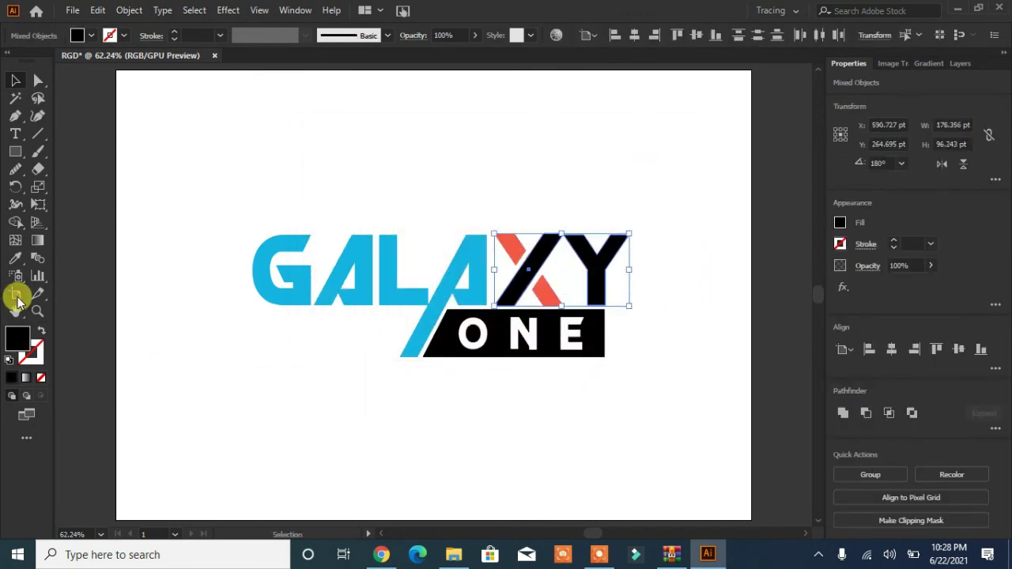
click(13, 261)
click(260, 271)
click(14, 84)
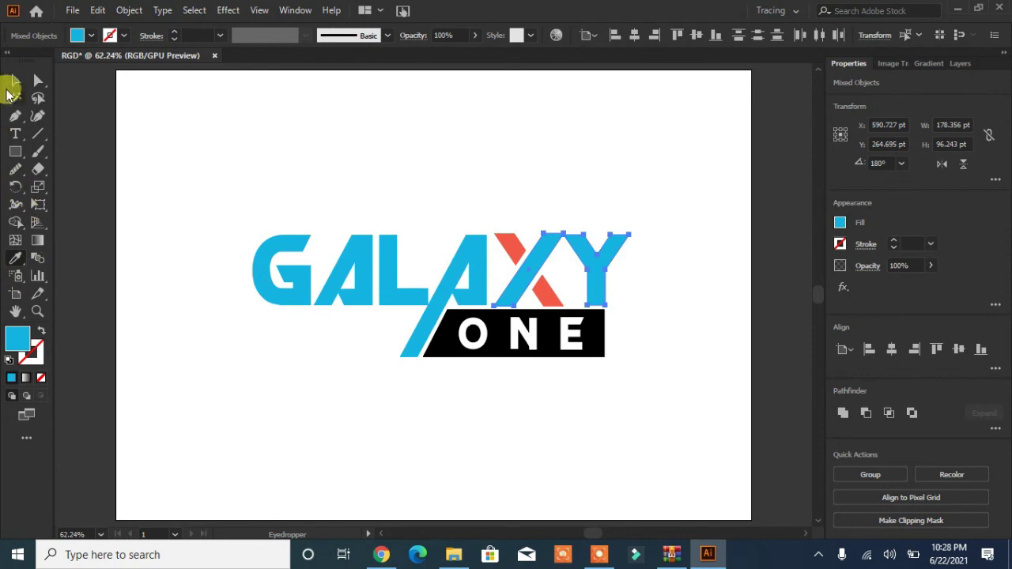
click(199, 329)
Recolor the ONE panel by sampling the coral red from the X's upper short piece with the Eyedropper
click(448, 348)
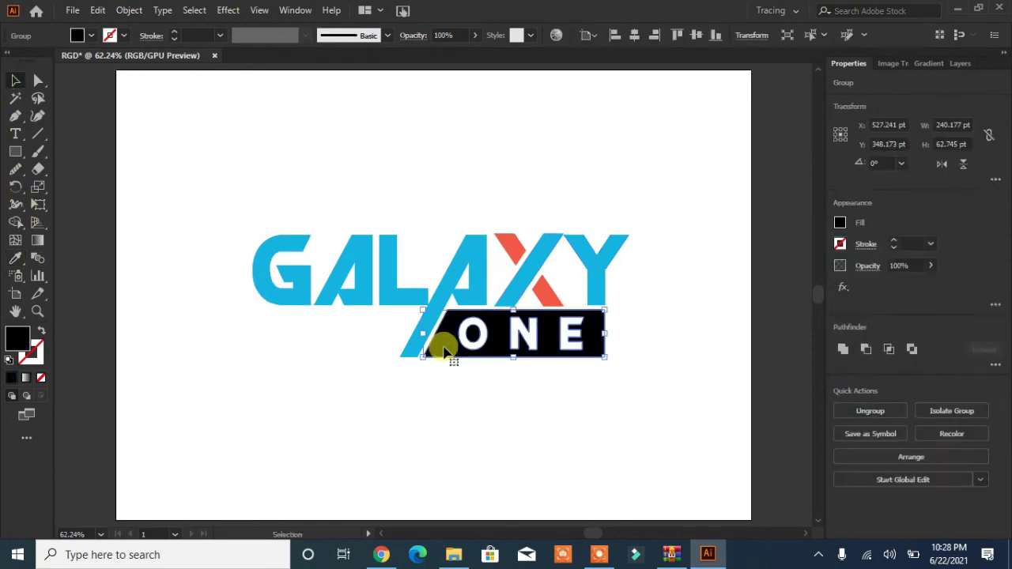
click(15, 258)
click(500, 257)
click(14, 82)
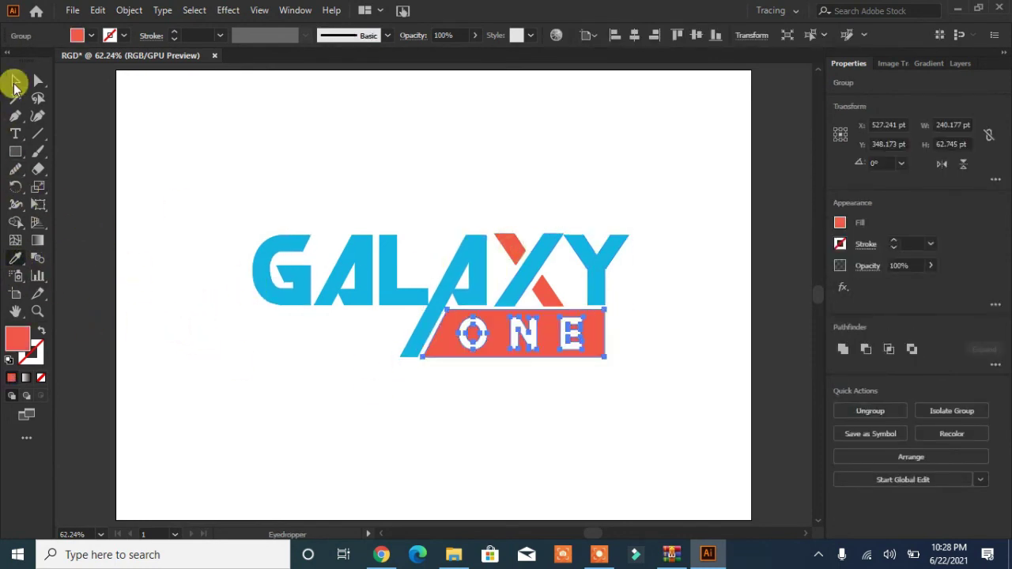
click(188, 337)
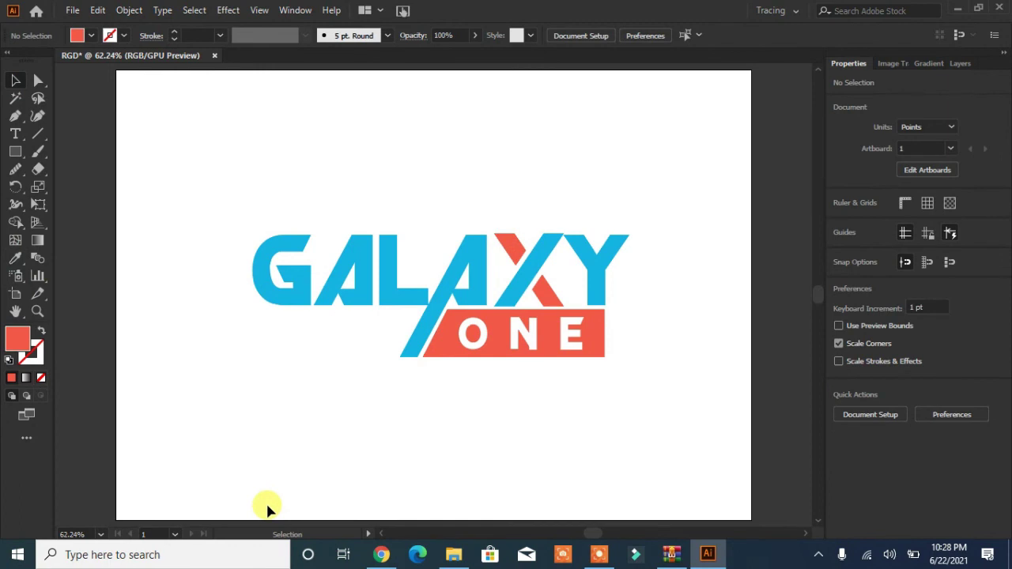